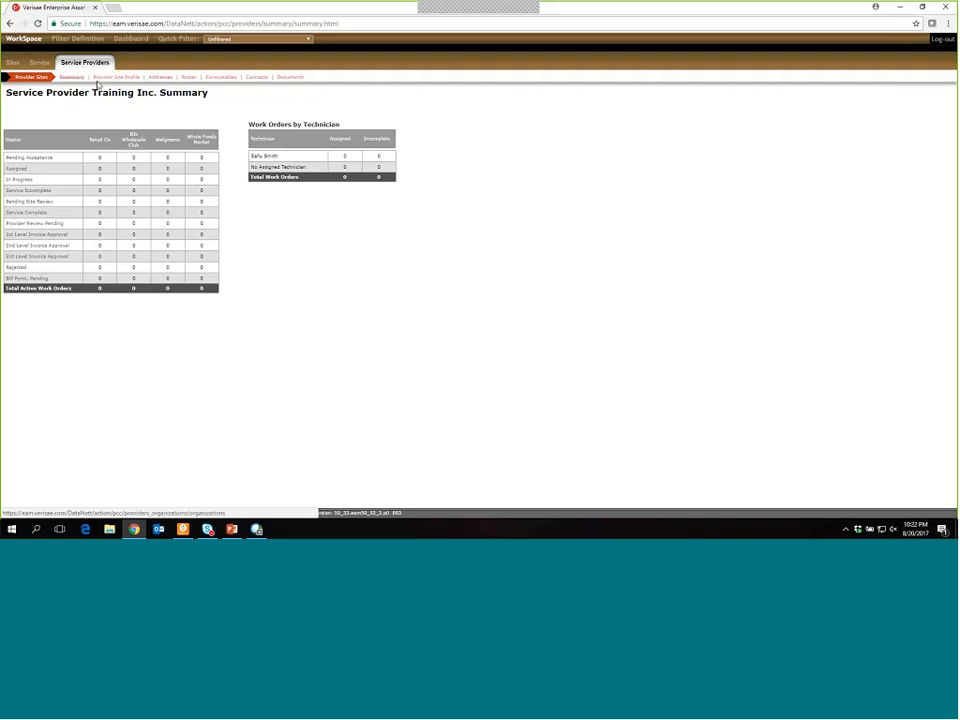
# - Open the Roster for Service Provider Training Inc. to list its active users
pyautogui.click(189, 78)
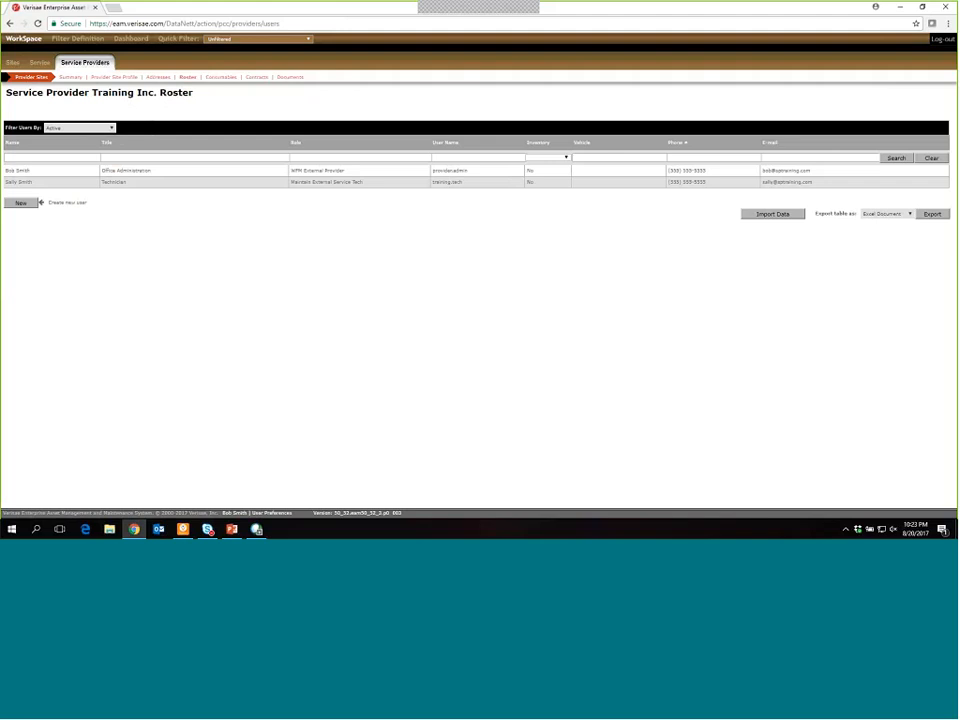
# - Start a new user record from the roster, opening a blank User Detail form
pyautogui.click(20, 203)
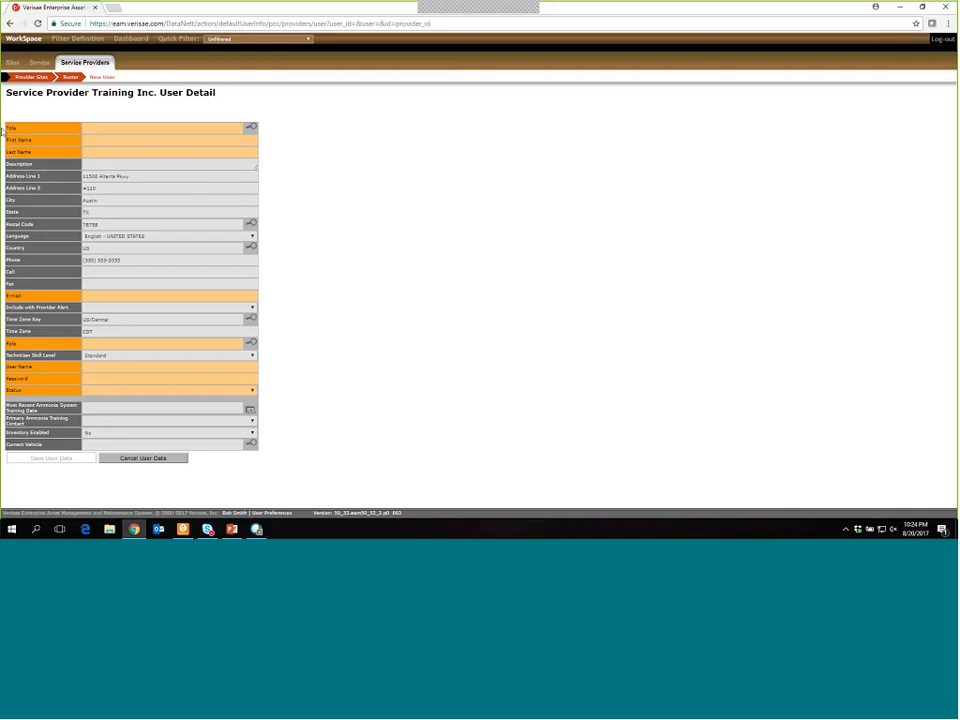
# - Set the new user's Title to Technician by searching the Title Types lookup for 'Tech'
pyautogui.click(251, 131)
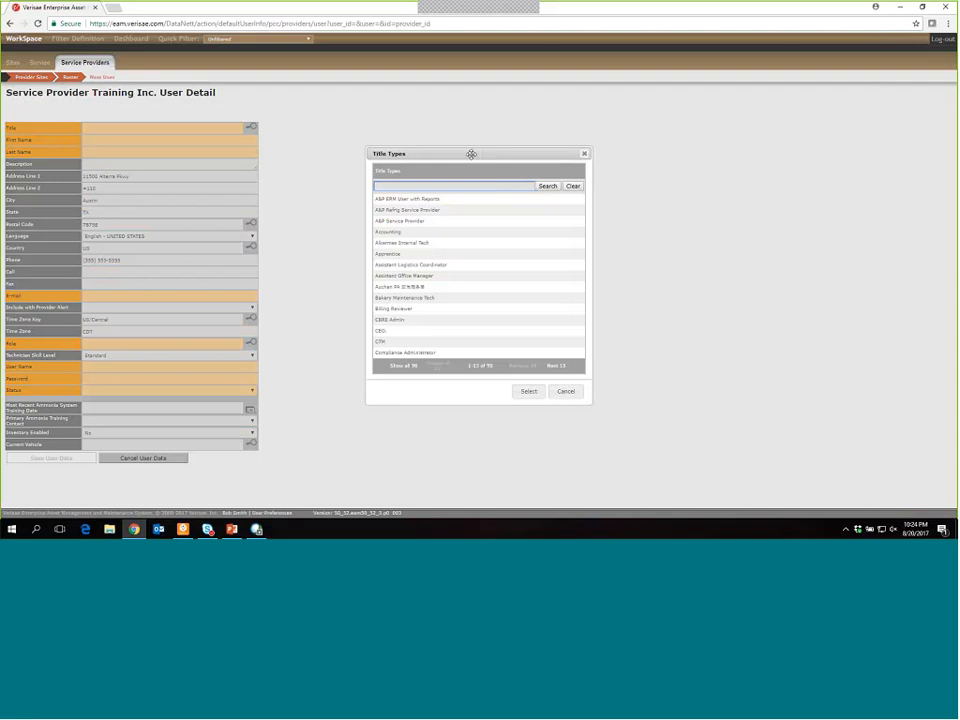
pyautogui.moveTo(471, 154); pyautogui.dragTo(437, 138)
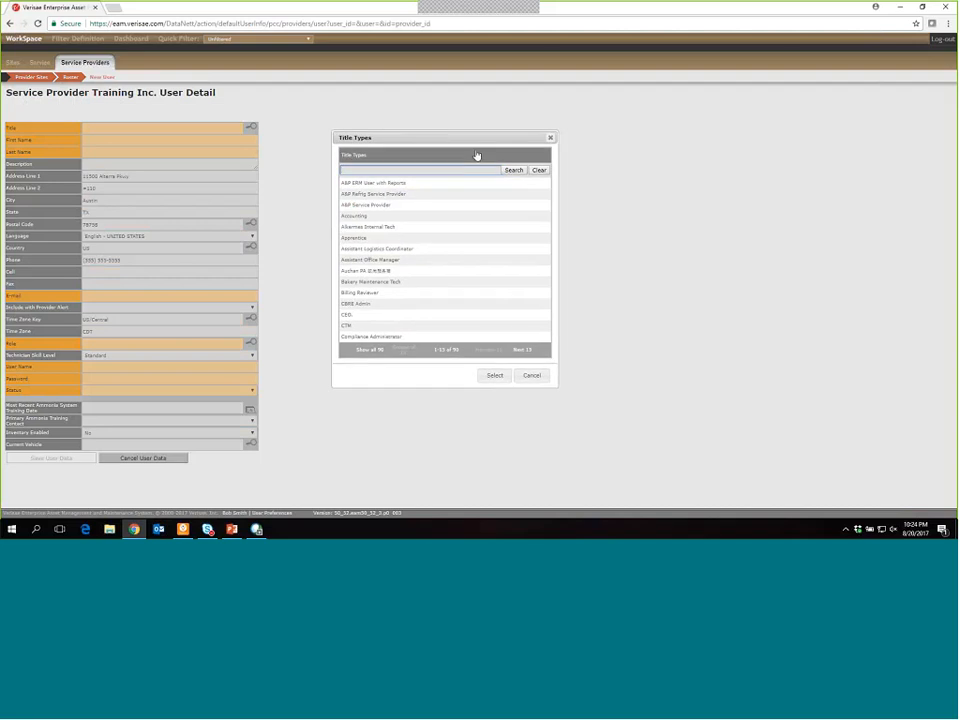
pyautogui.click(463, 169)
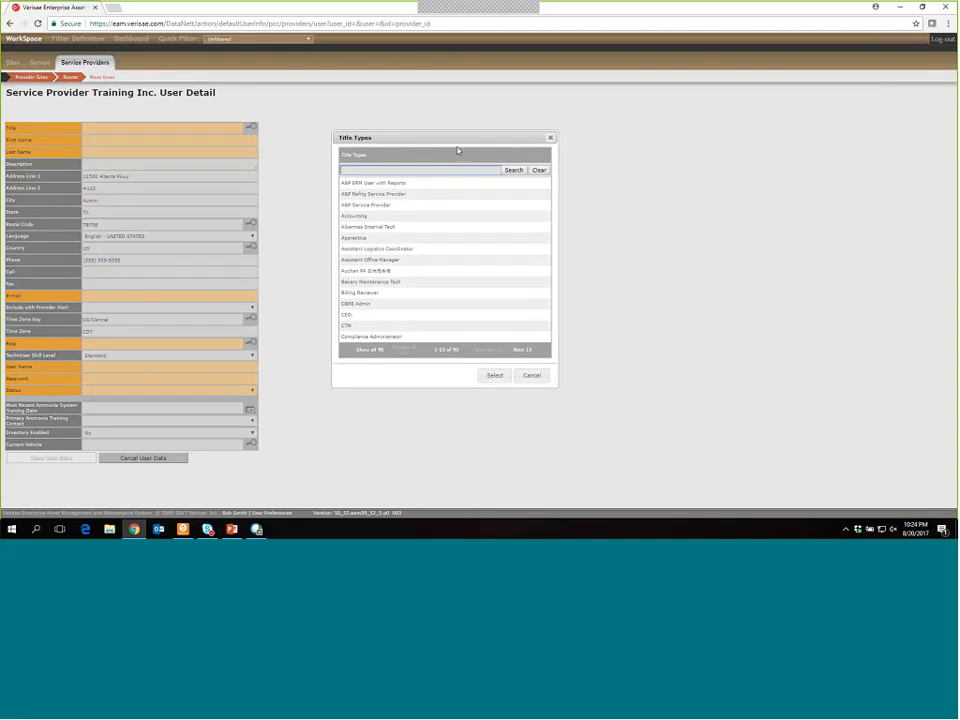
pyautogui.write('a')
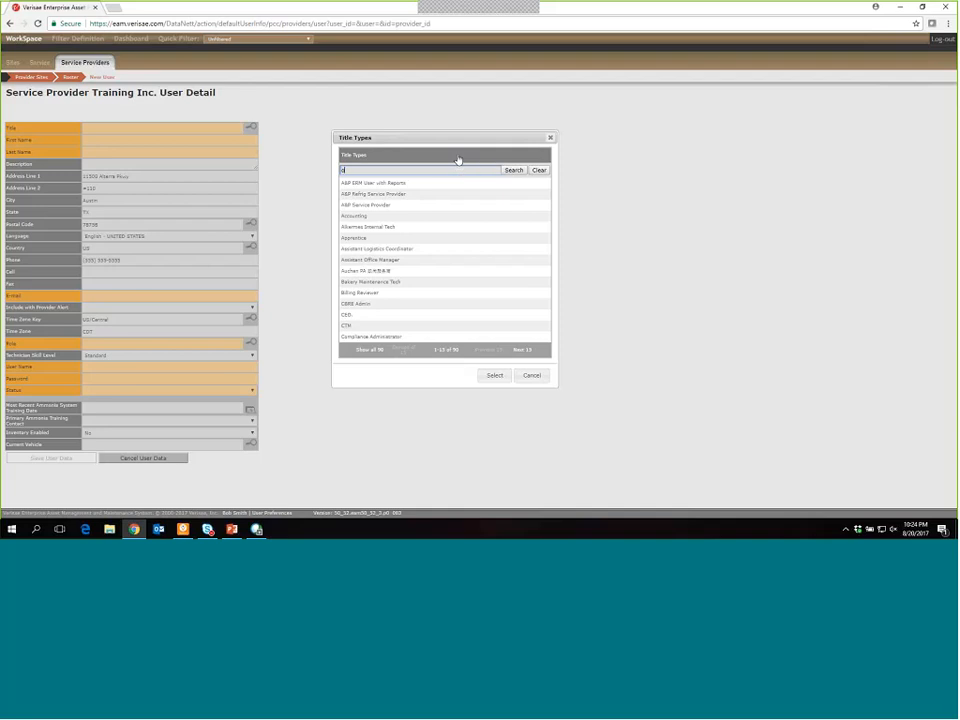
pyautogui.write('ffice')
pyautogui.click(507, 172)
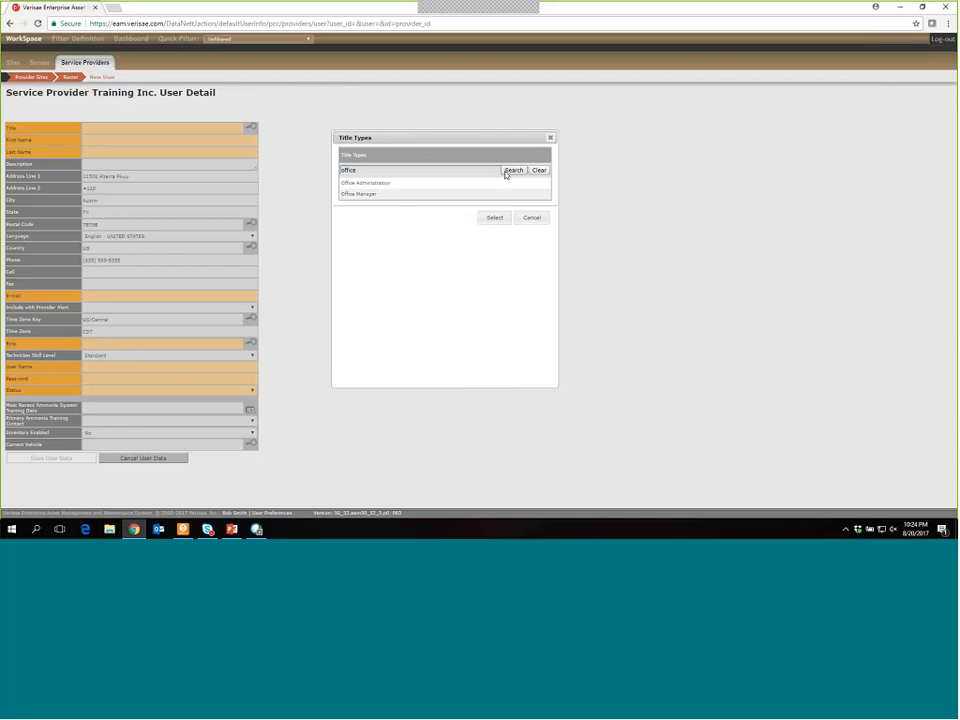
pyautogui.doubleClick(366, 170)
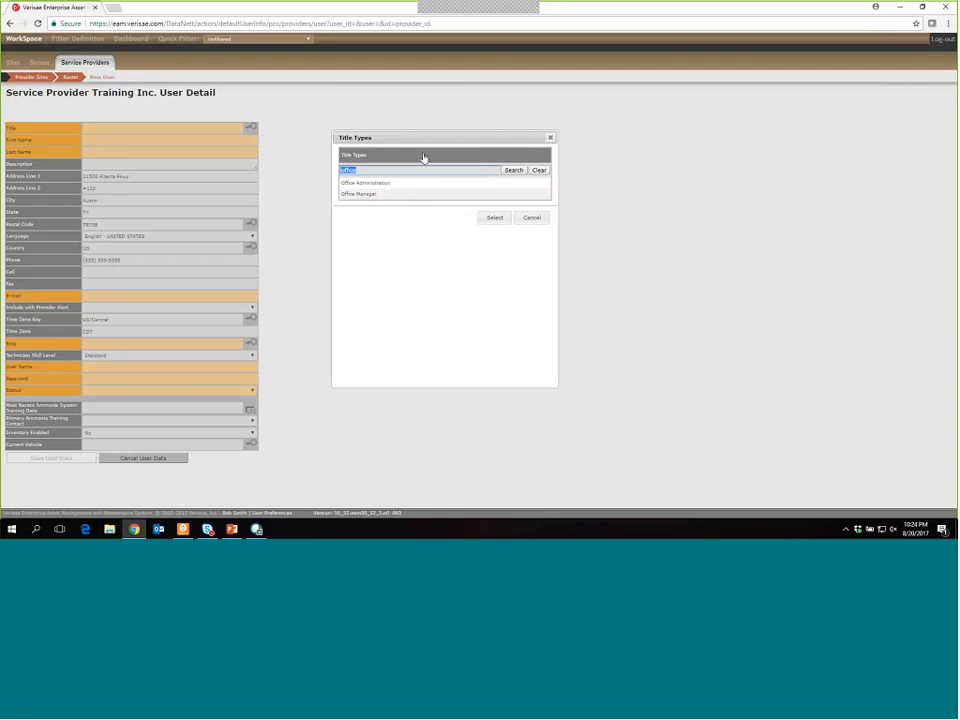
pyautogui.press('BackSpace')
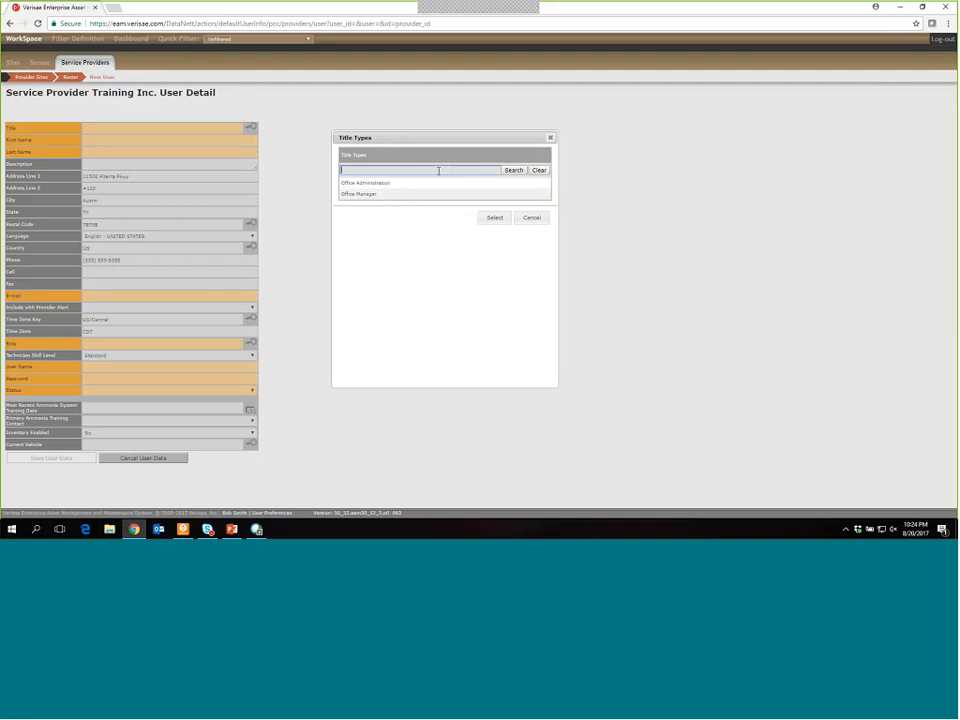
pyautogui.write('Tech')
pyautogui.click(511, 172)
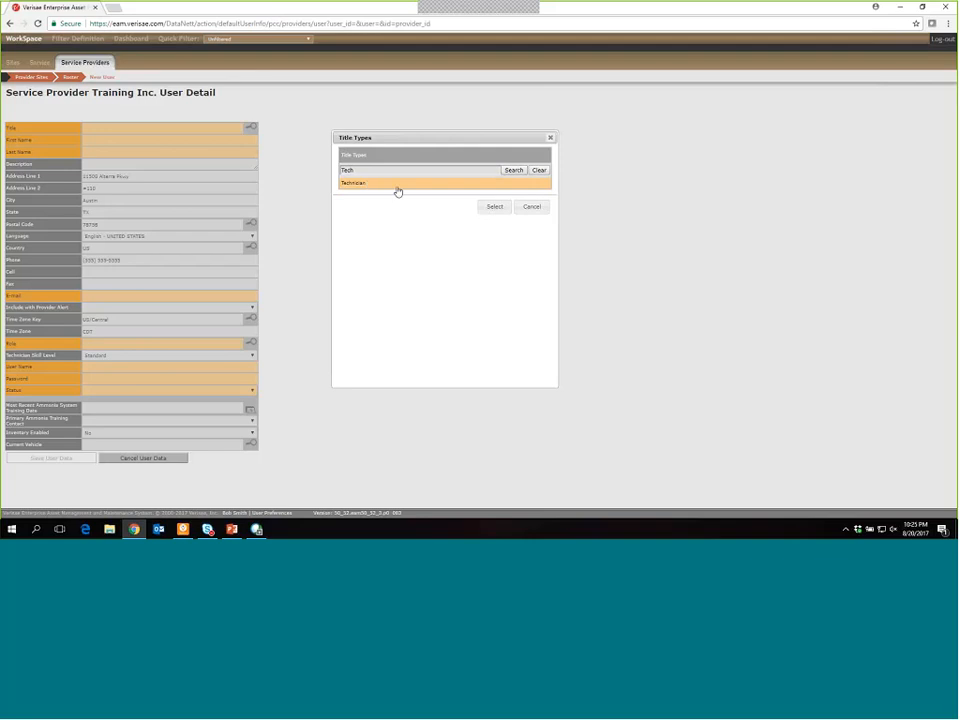
pyautogui.click(492, 212)
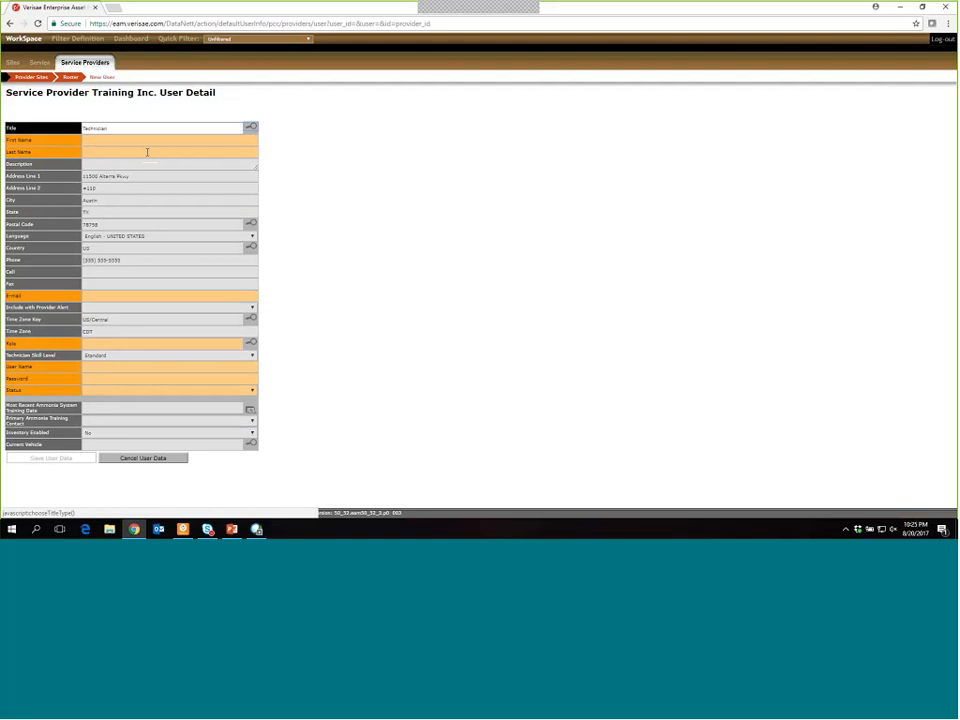
# - Enter the technician's first name and last name in the User Detail form
pyautogui.click(68, 145)
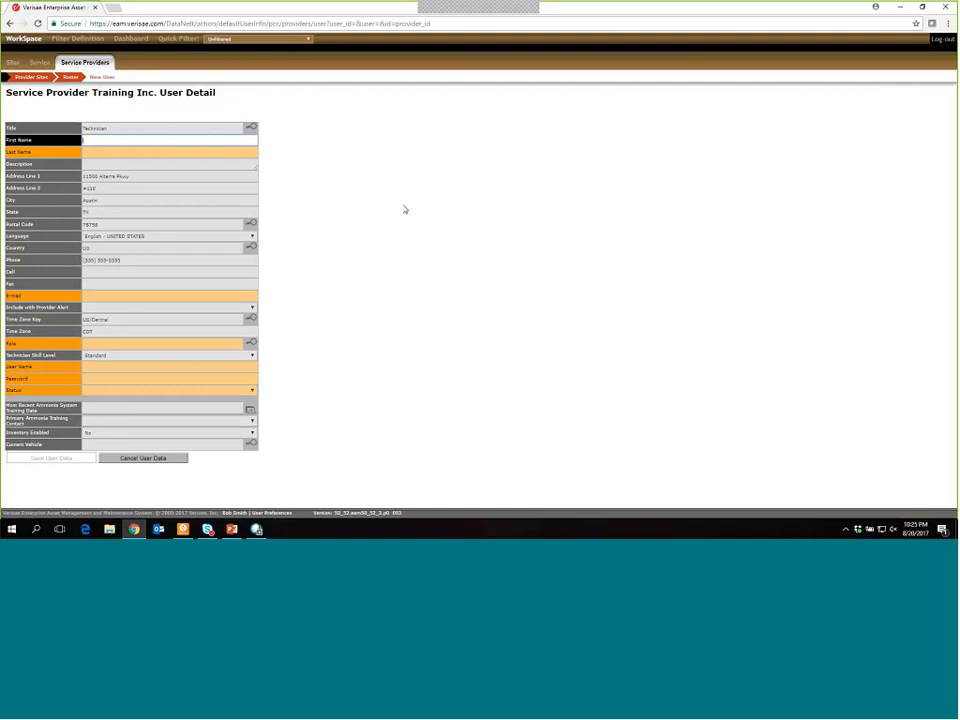
pyautogui.write('Thomas')
pyautogui.press('Tab')
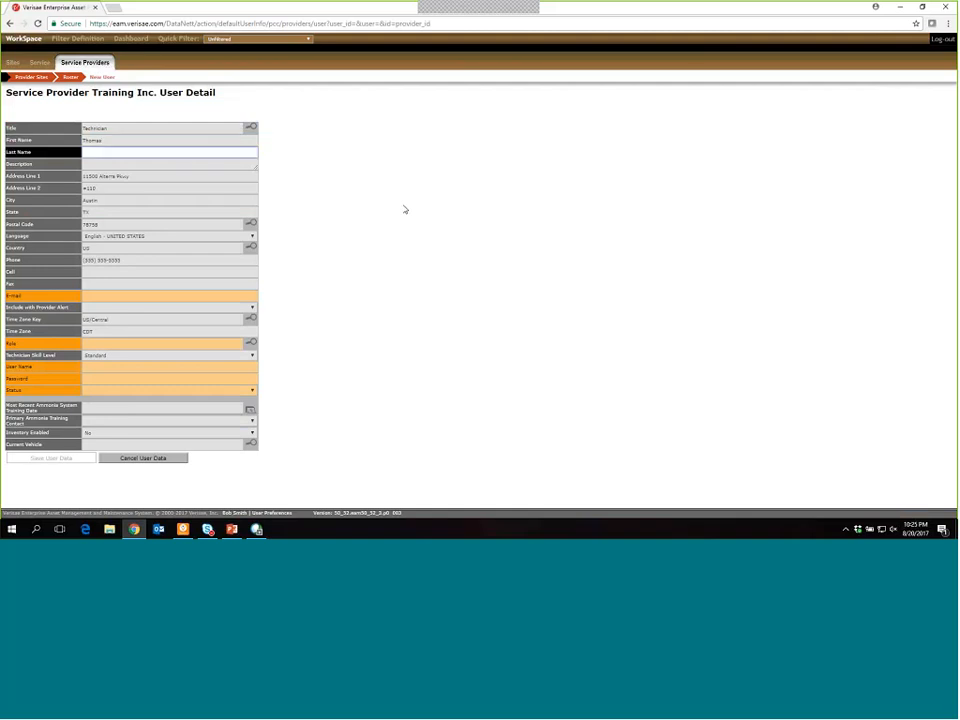
pyautogui.write('Technician')
pyautogui.click(324, 286)
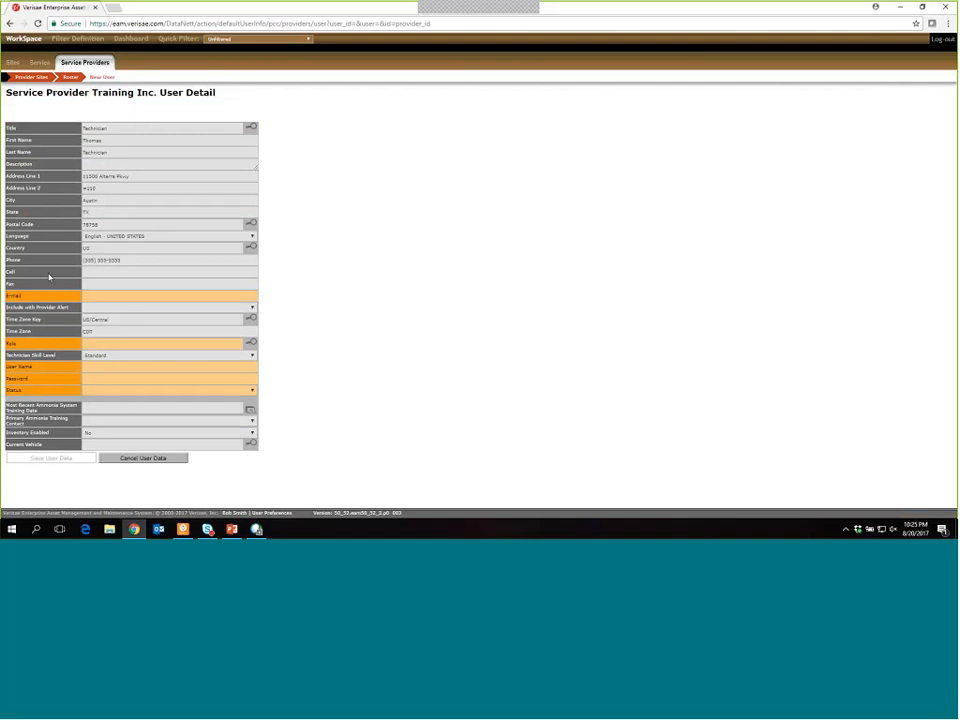
pyautogui.click(121, 272)
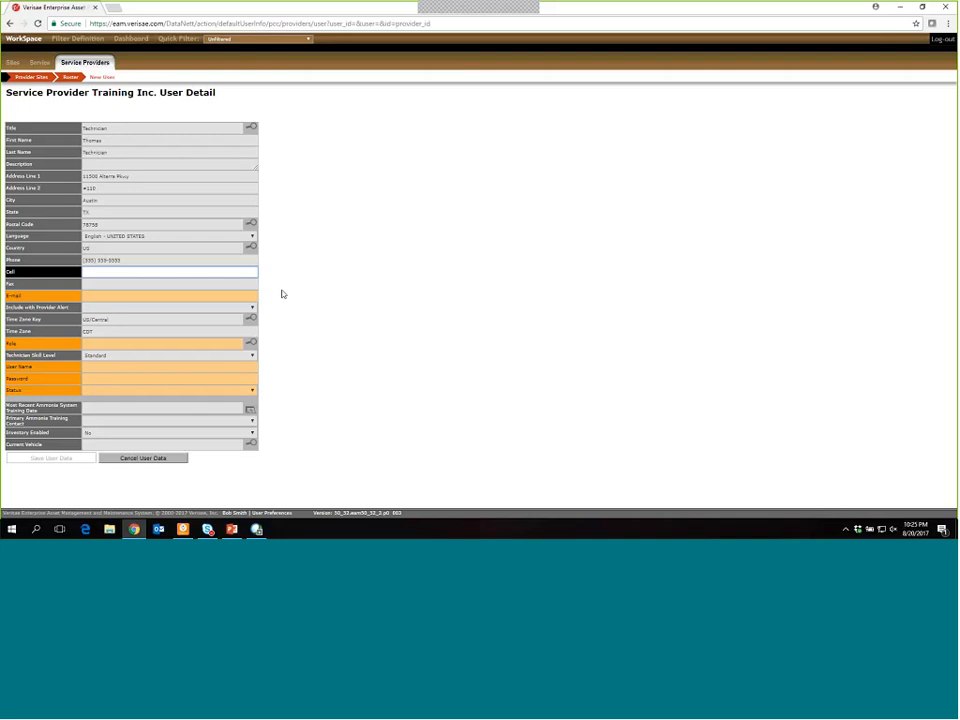
# - Fill in the new user's e-mail address in the E-mail field
pyautogui.click(76, 297)
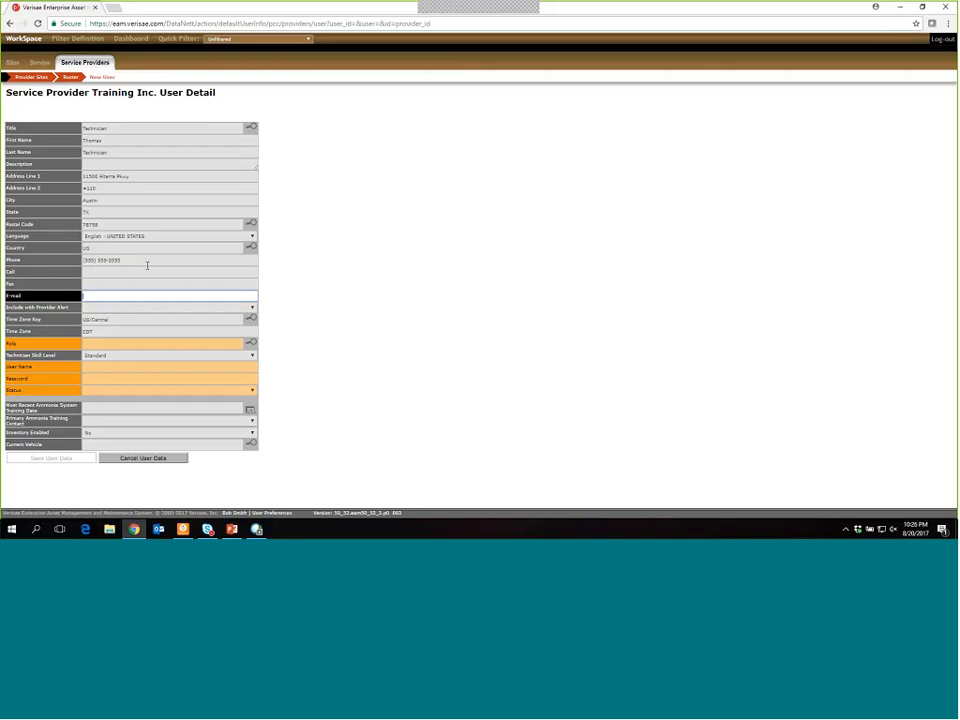
# - Choose Yes for the user's Include with Provider Alert setting
pyautogui.click(153, 309)
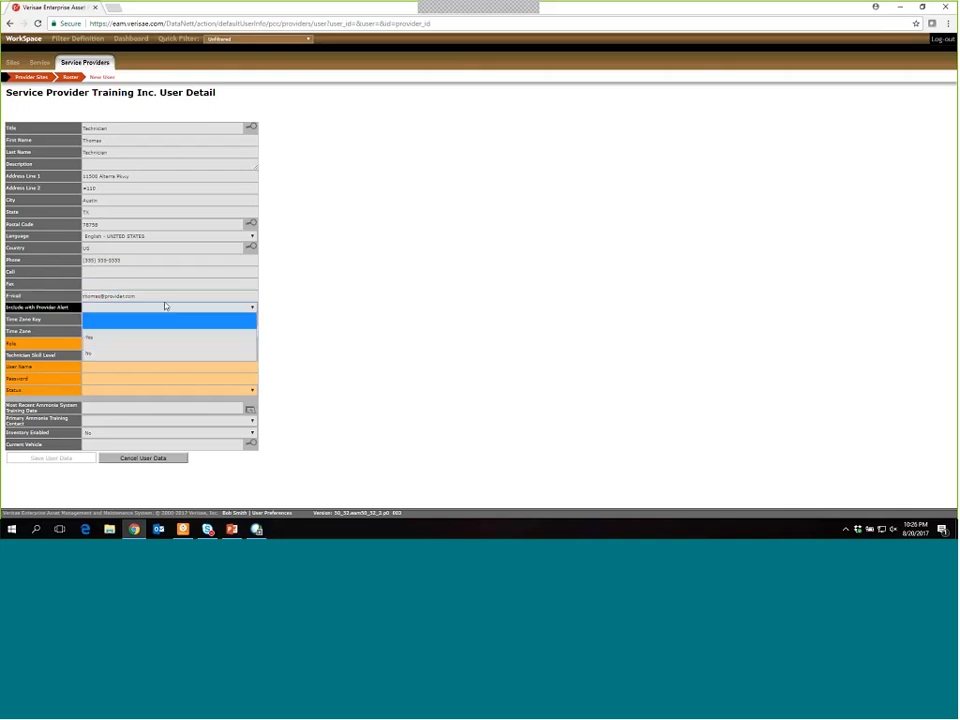
pyautogui.click(270, 303)
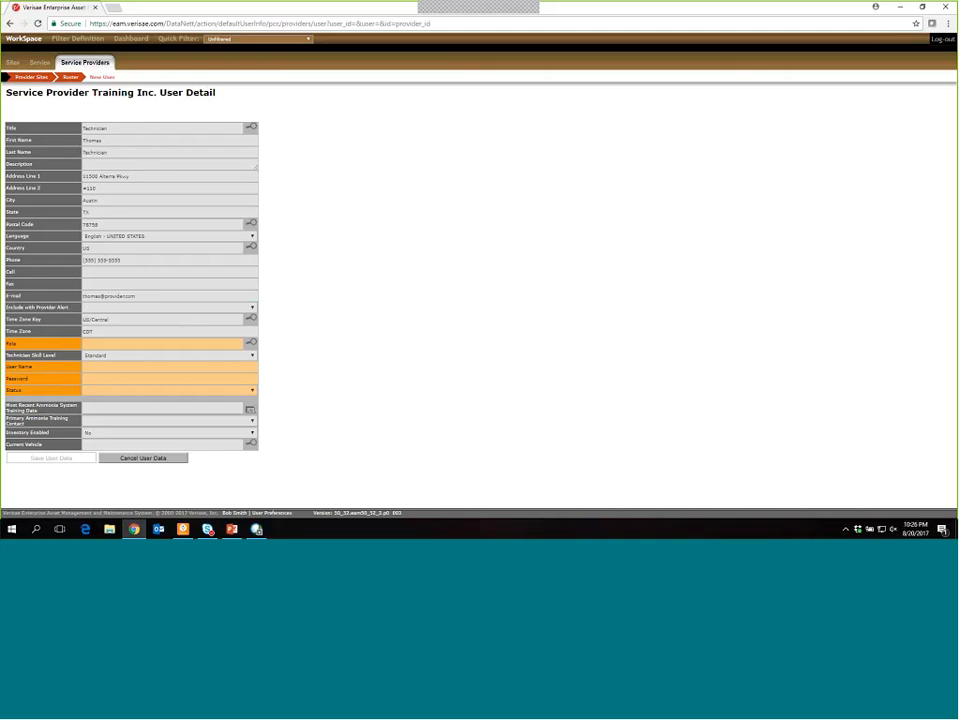
pyautogui.click(249, 308)
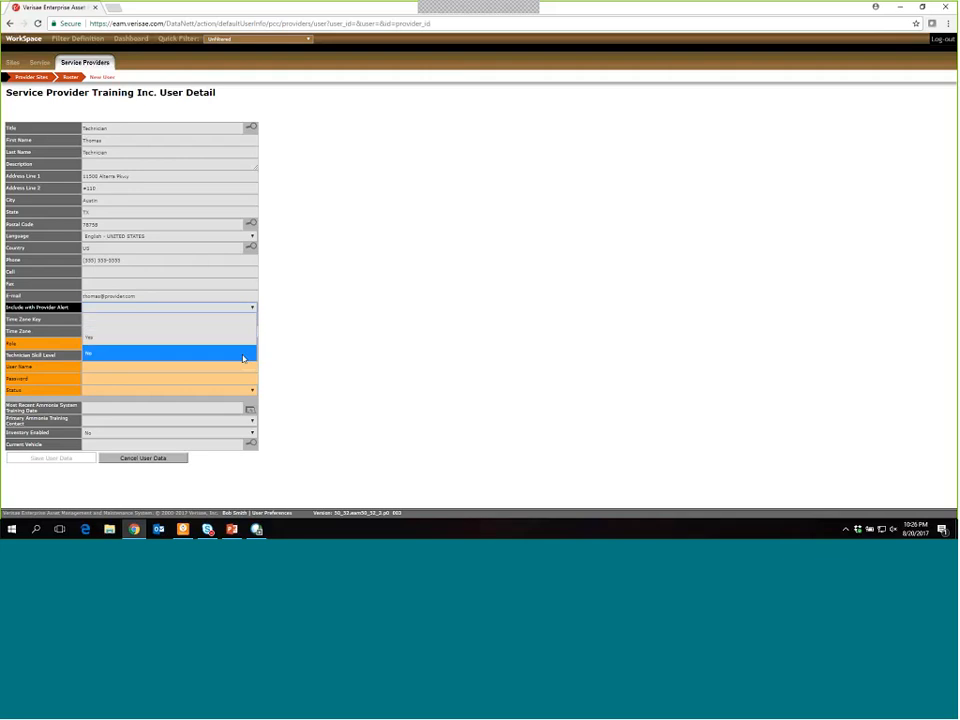
pyautogui.click(291, 330)
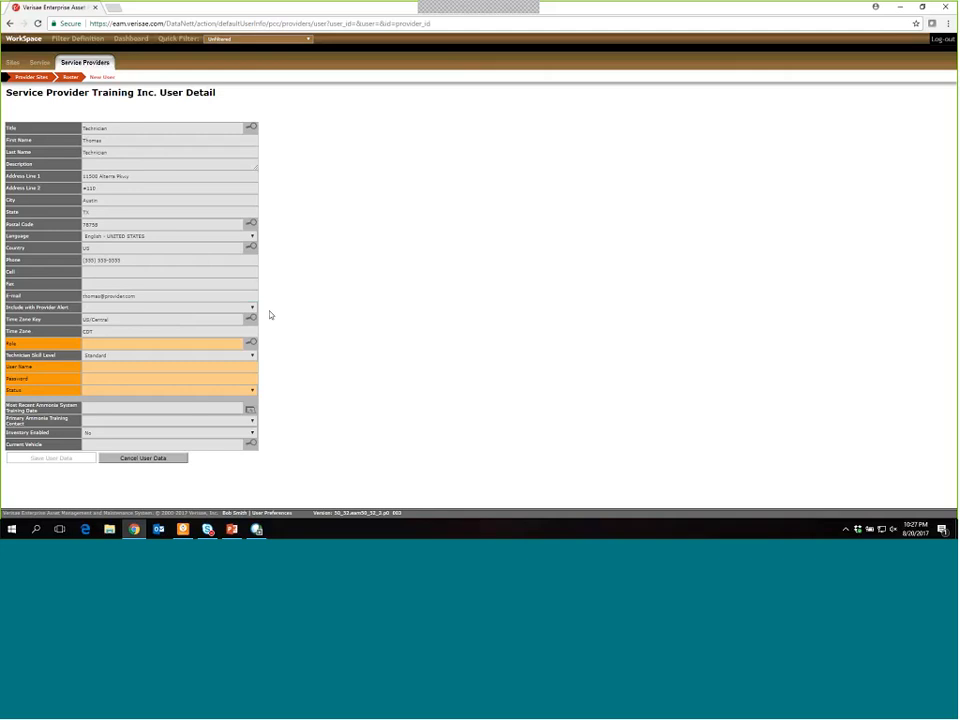
pyautogui.click(103, 308)
pyautogui.click(140, 337)
pyautogui.click(170, 310)
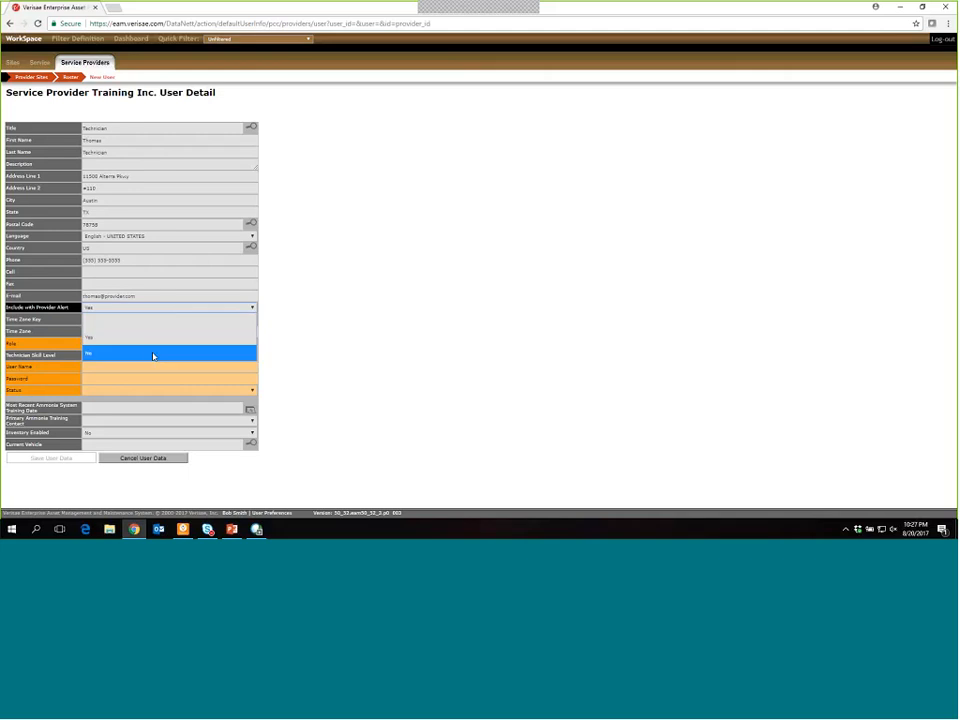
pyautogui.click(153, 352)
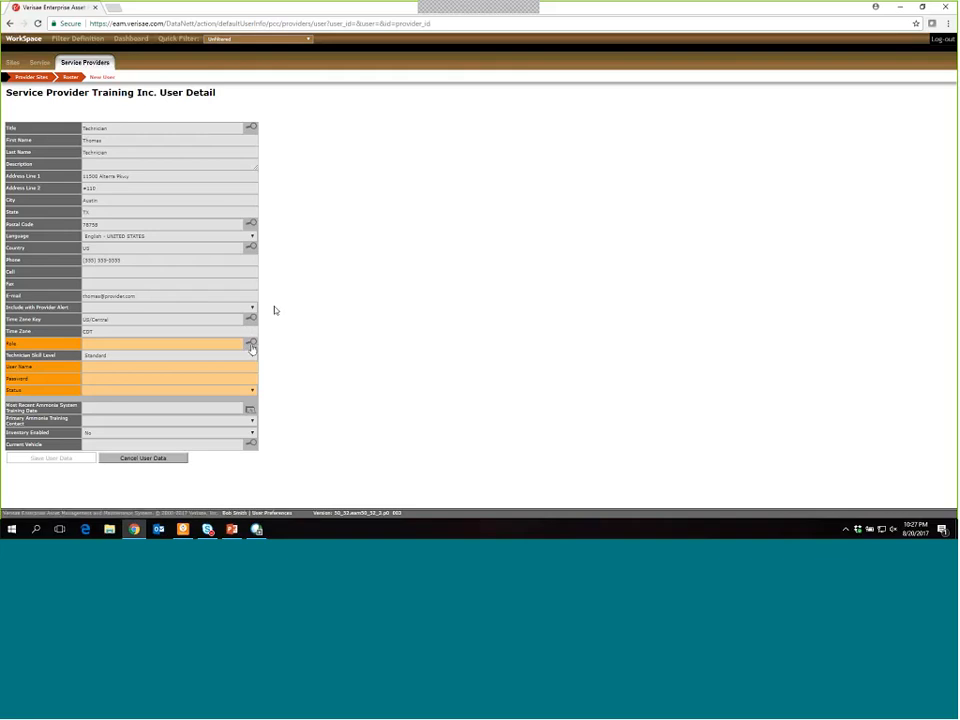
# - Assign the WFM External Technician role from the last page of the Role lookup
pyautogui.click(252, 346)
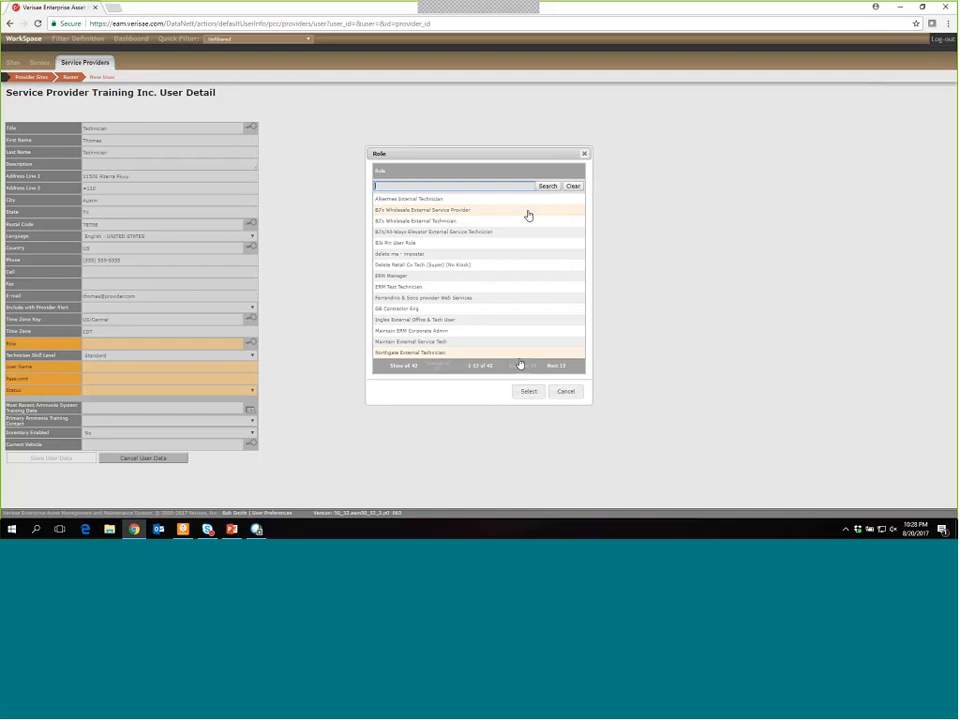
pyautogui.click(556, 365)
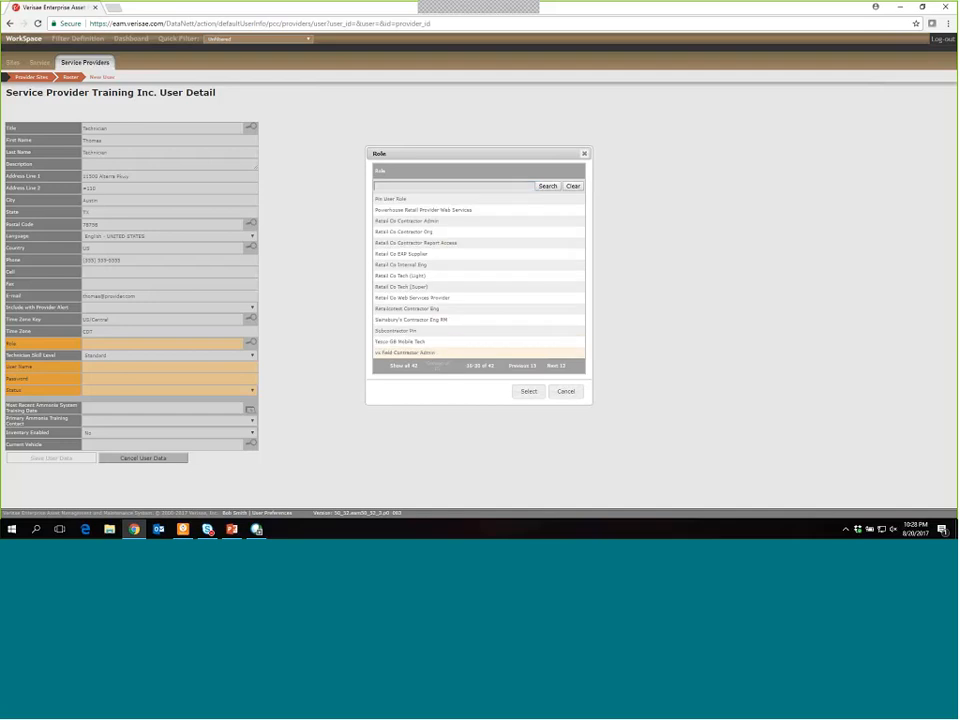
pyautogui.click(556, 365)
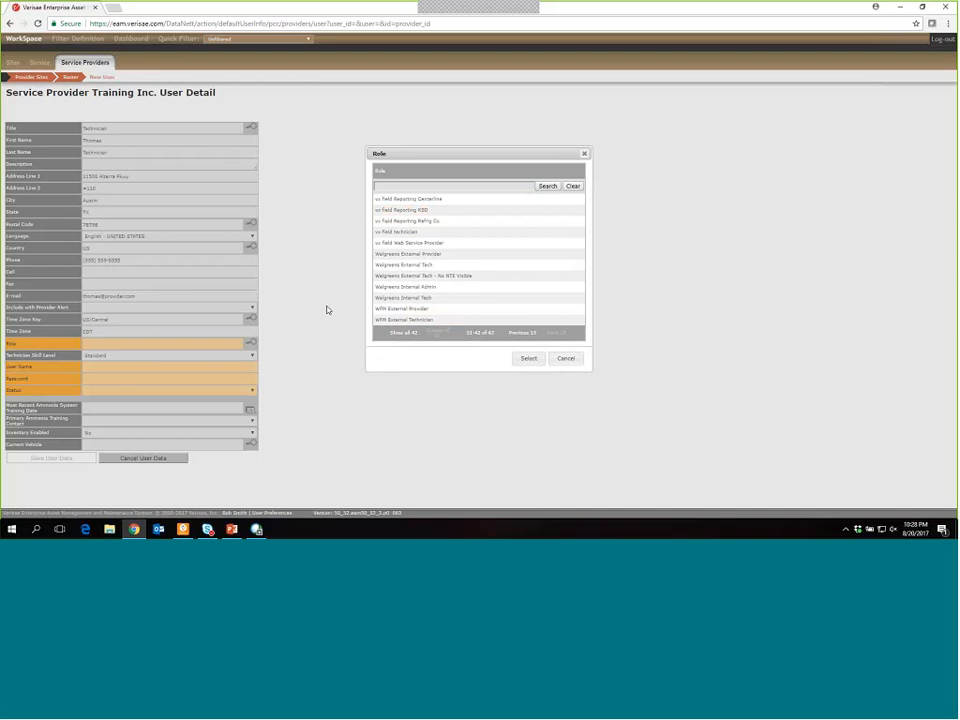
pyautogui.click(387, 321)
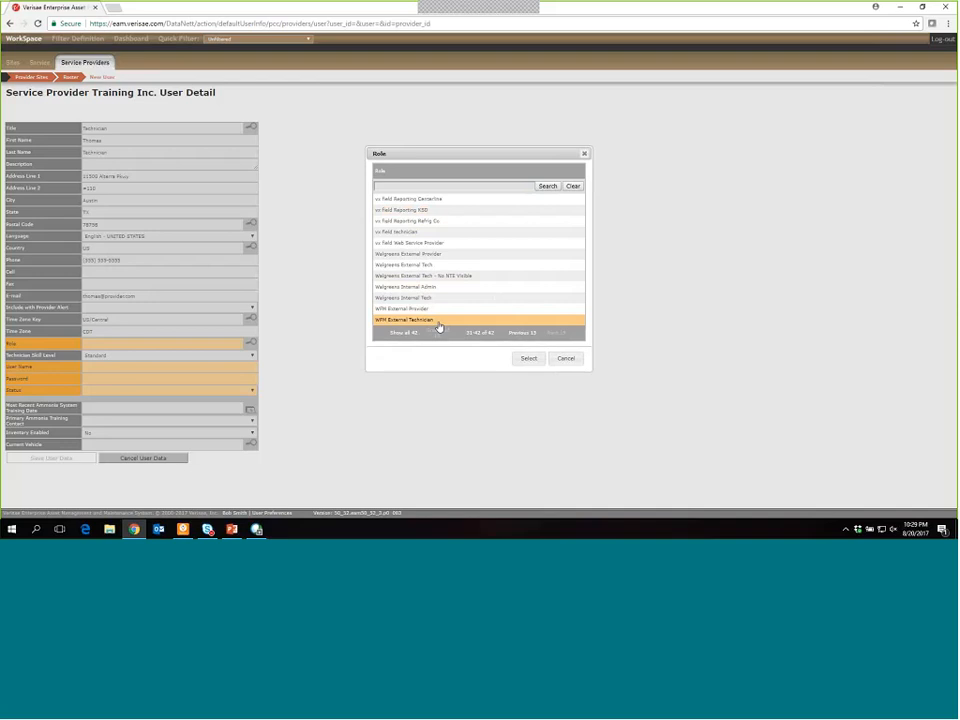
pyautogui.click(526, 359)
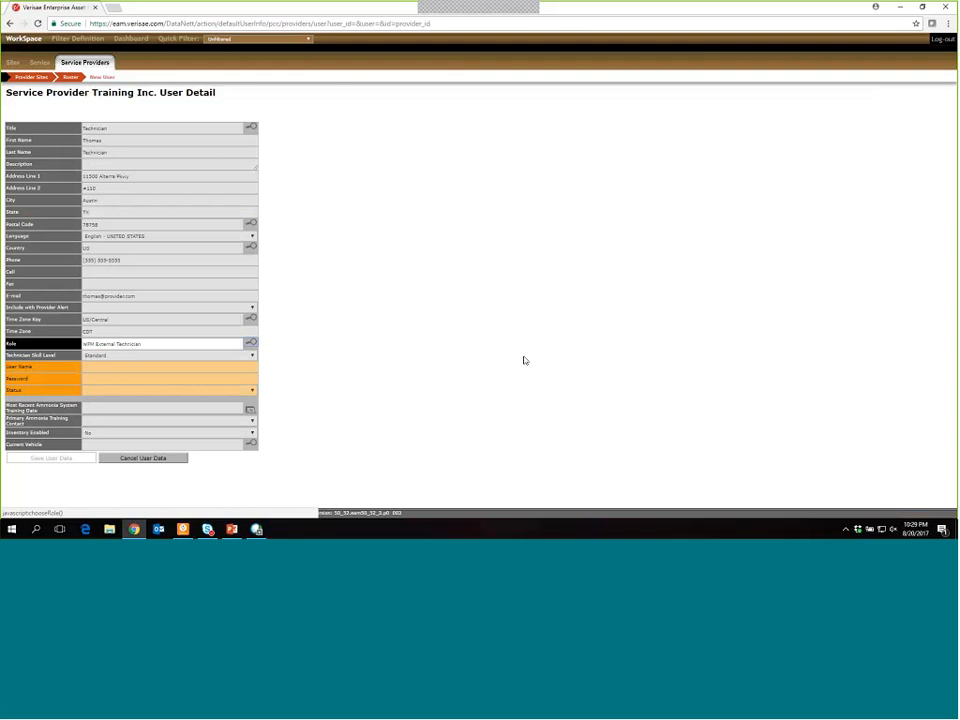
# - Enter the technician's user name and password, and set Status to Active
pyautogui.click(112, 368)
pyautogui.click(193, 389)
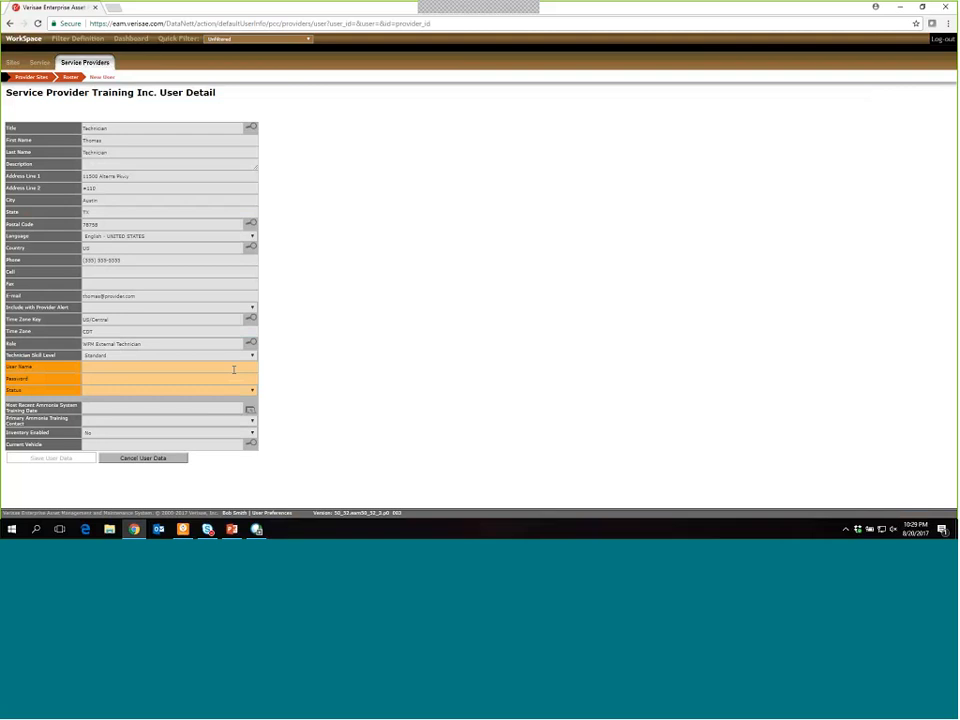
pyautogui.click(233, 369)
pyautogui.write('tho')
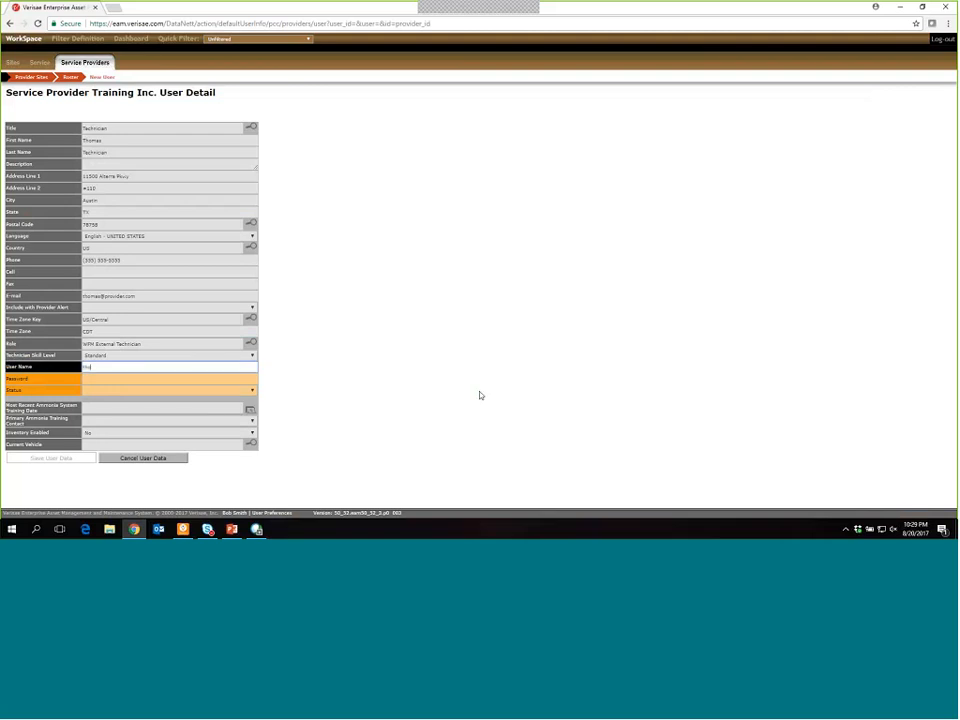
pyautogui.write('mas.tech')
pyautogui.press('Tab')
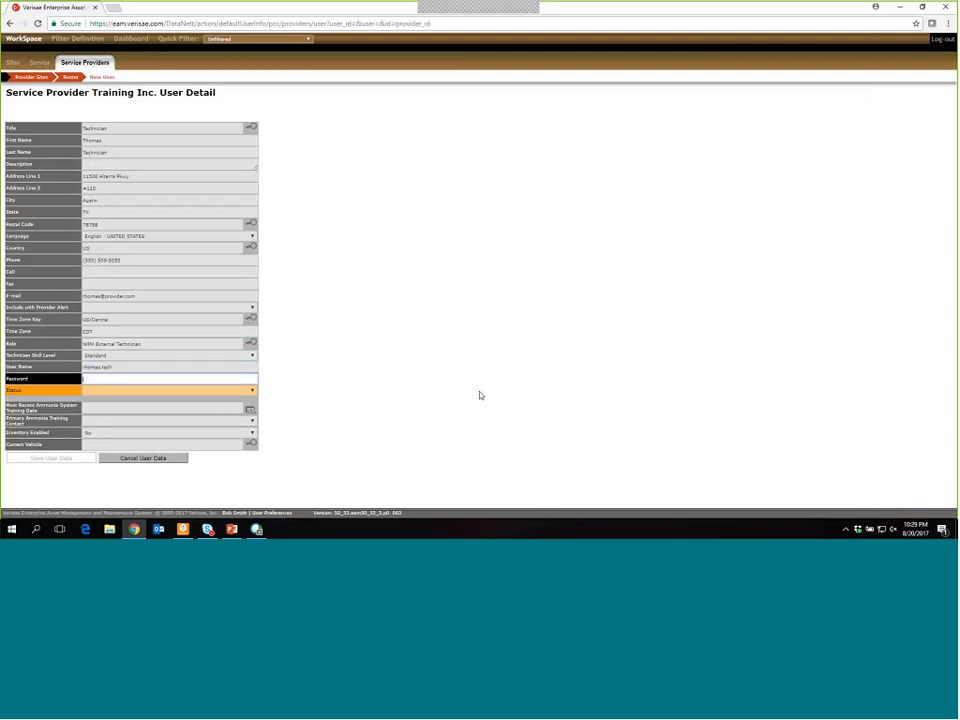
pyautogui.write('password')
pyautogui.press('Tab')
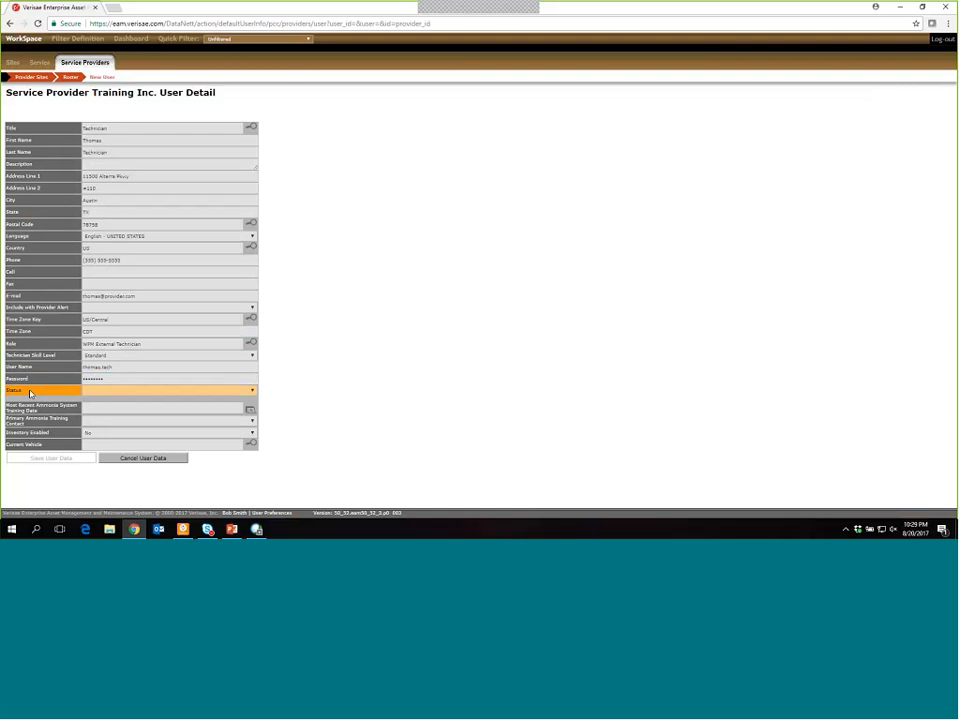
pyautogui.click(123, 392)
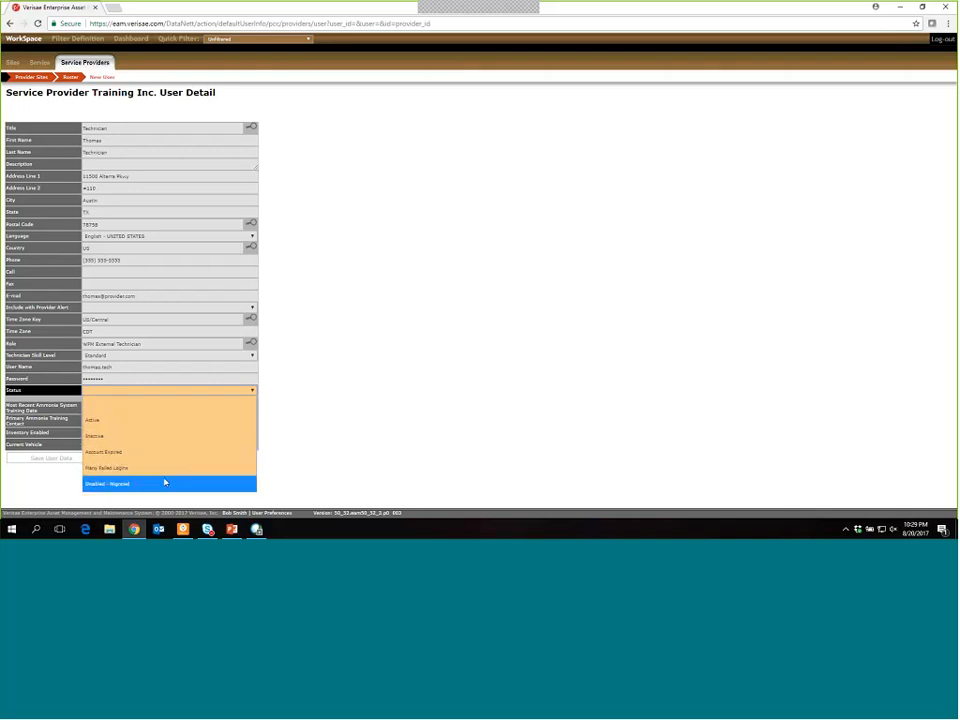
pyautogui.click(213, 428)
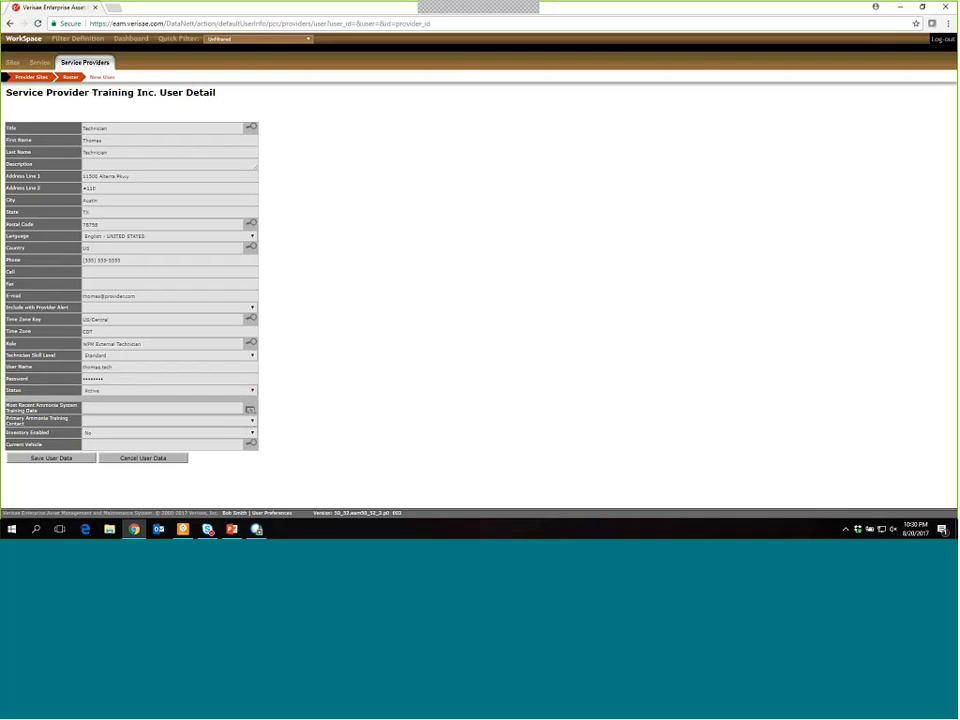
# - Save the user, replacing the rejected user name with a unique one and retyping the password
pyautogui.click(44, 462)
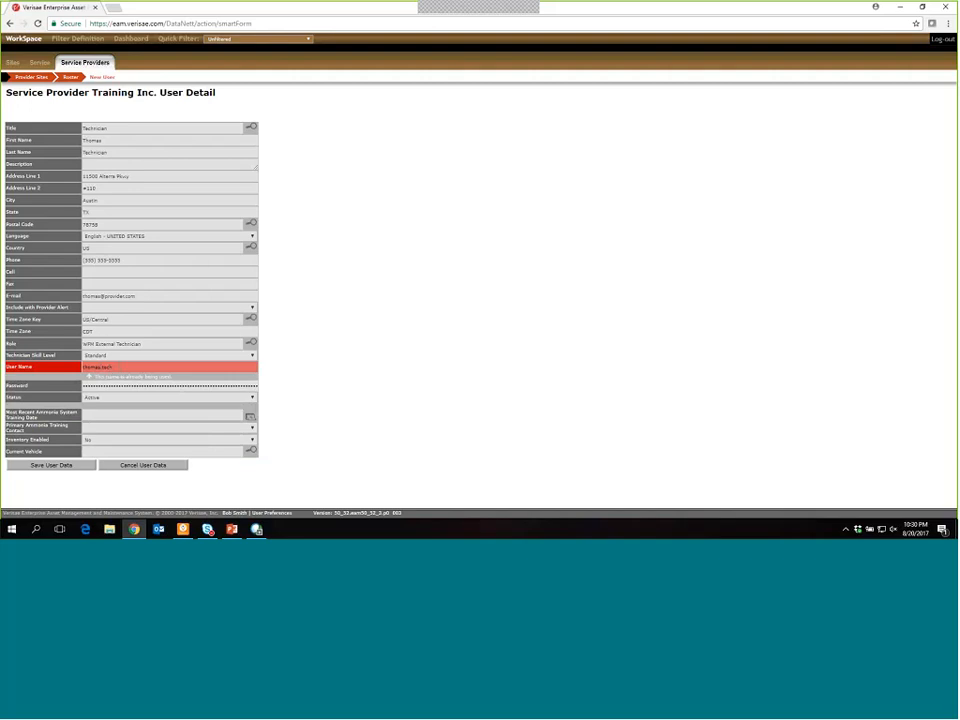
pyautogui.click(72, 368)
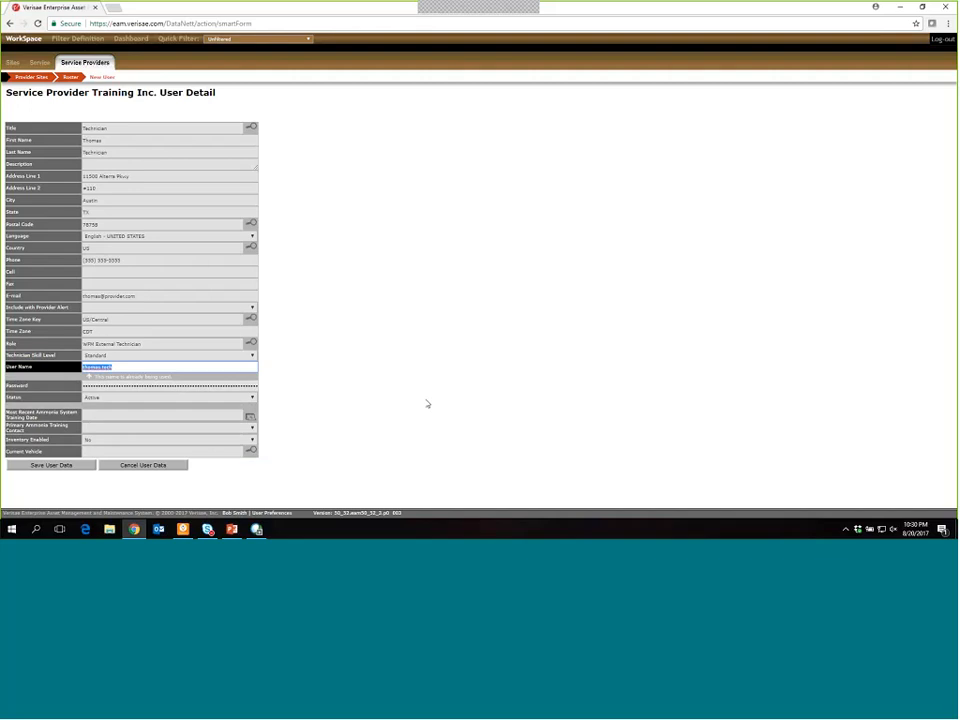
pyautogui.write('thomastech.training')
pyautogui.click(392, 390)
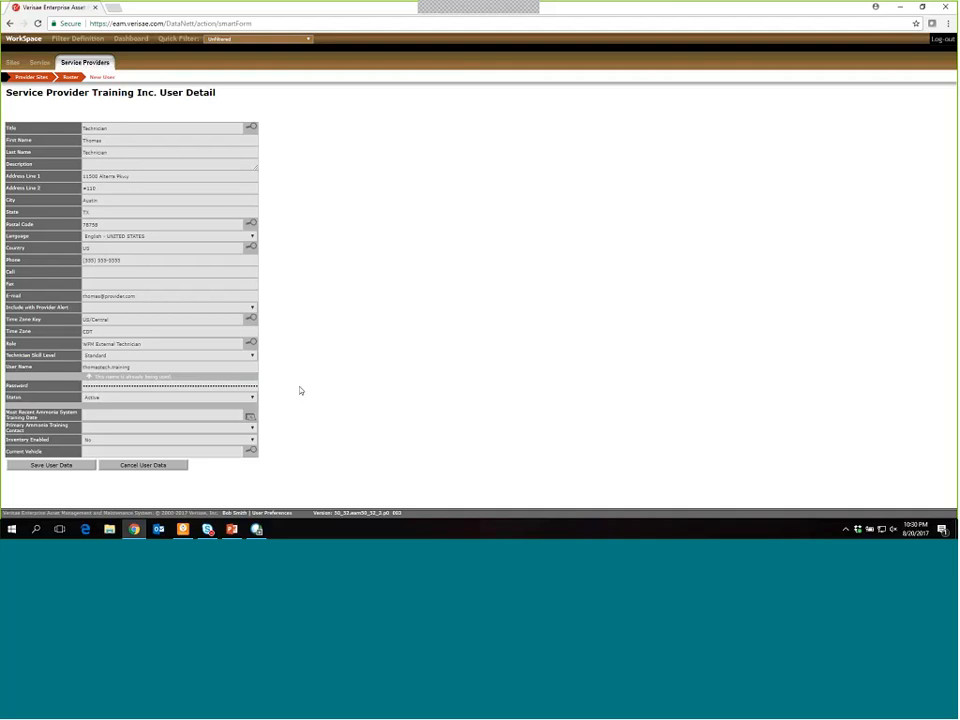
pyautogui.doubleClick(141, 387)
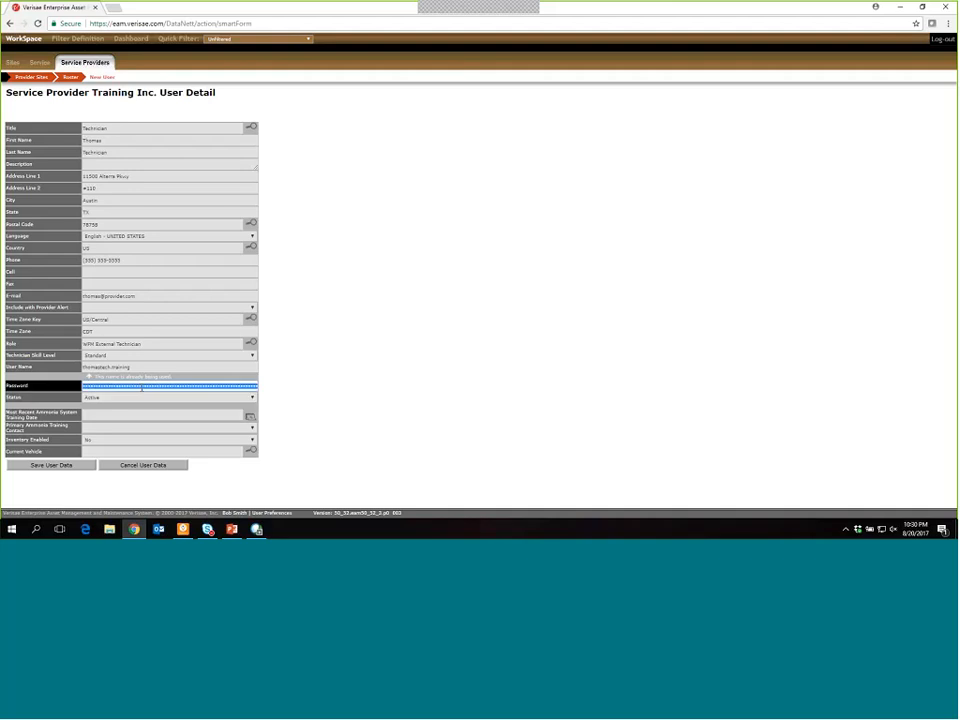
pyautogui.write('••')
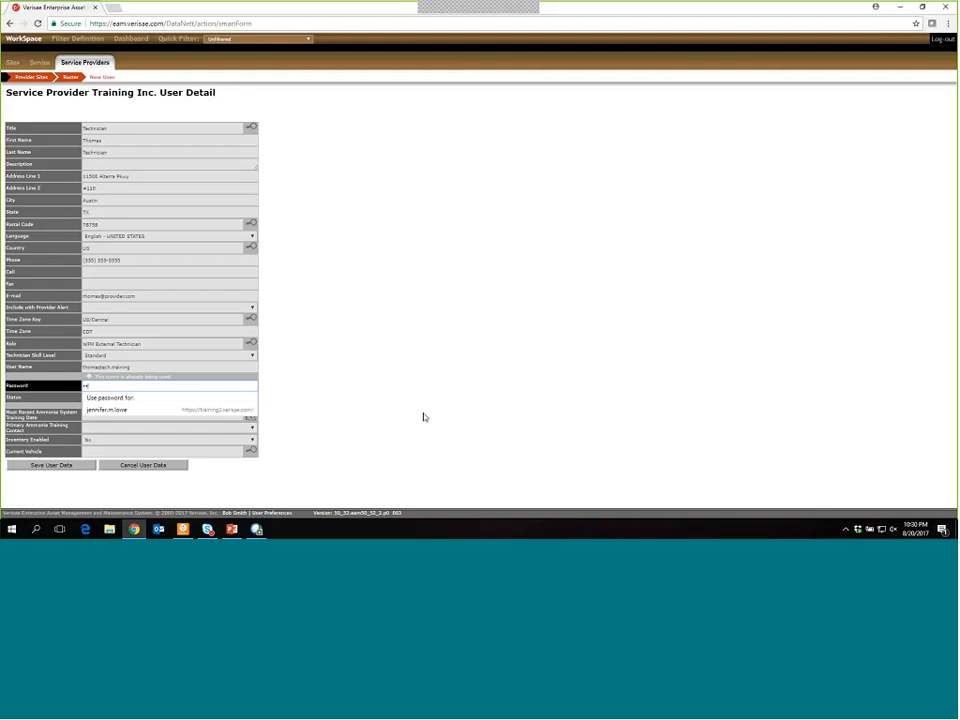
pyautogui.write('•••••••')
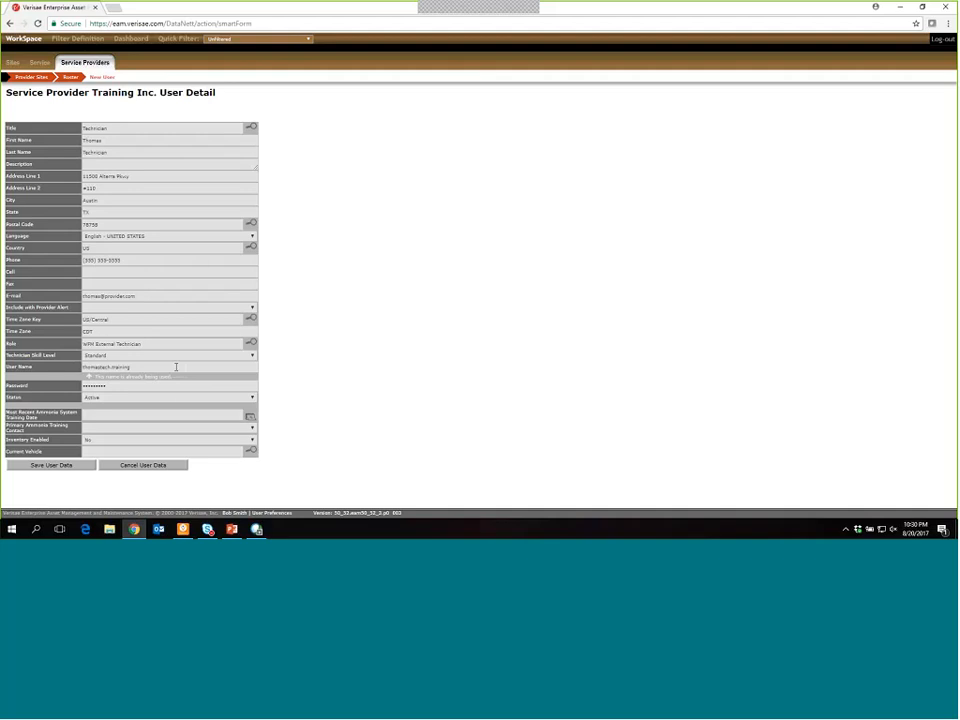
pyautogui.click(103, 388)
pyautogui.click(62, 468)
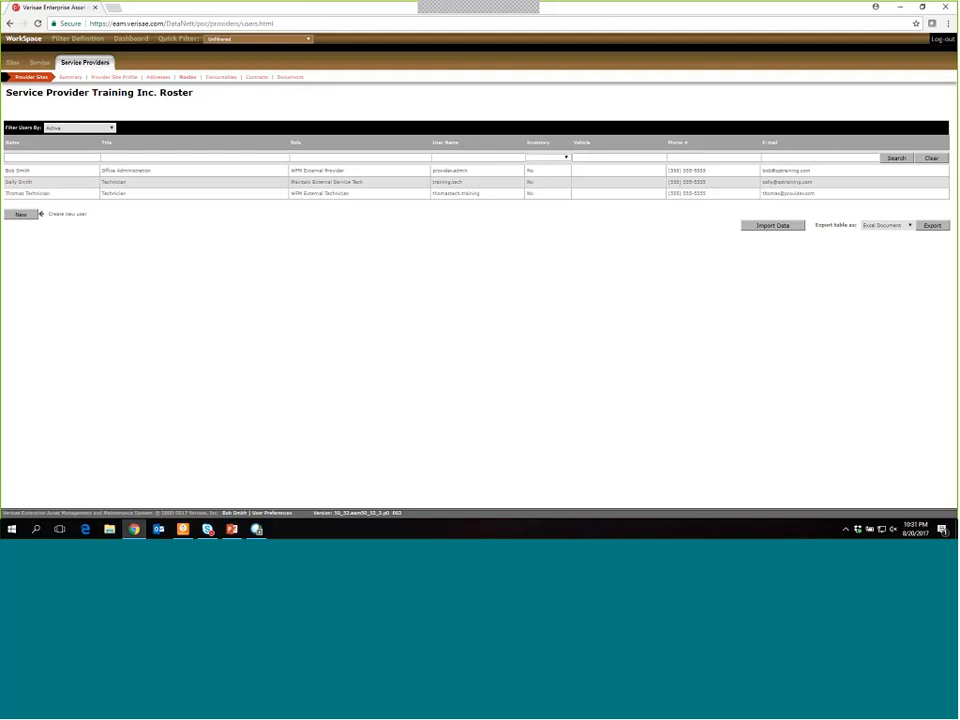
# - Open the saved technician's User Detail page from the roster and expand its Status dropdown
pyautogui.click(86, 199)
pyautogui.scroll(-1, 404, 296)
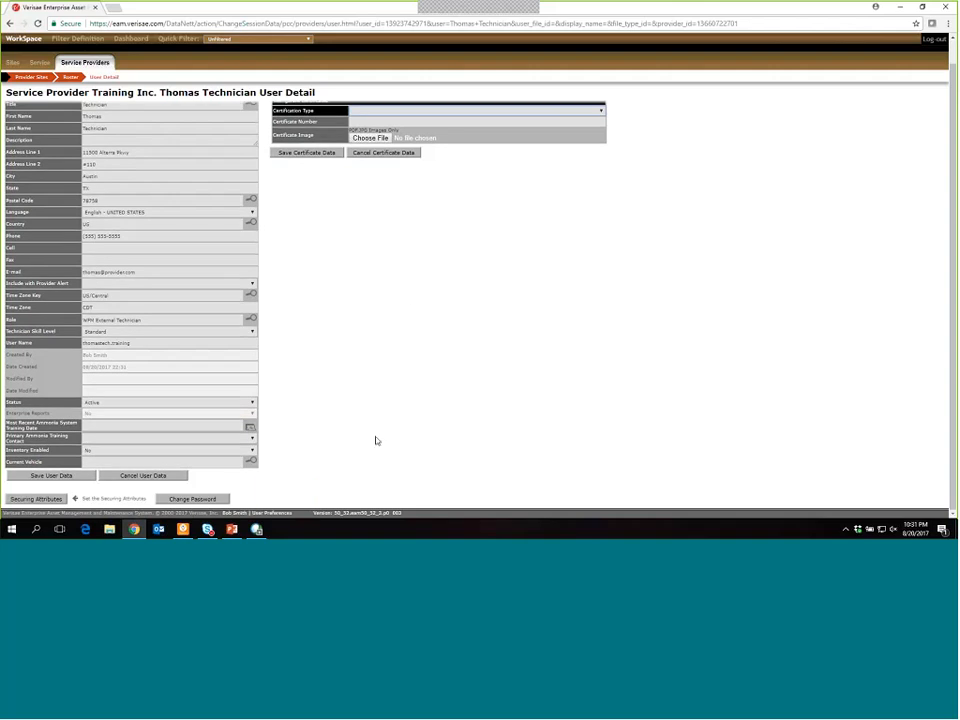
pyautogui.scroll(1, 370, 428)
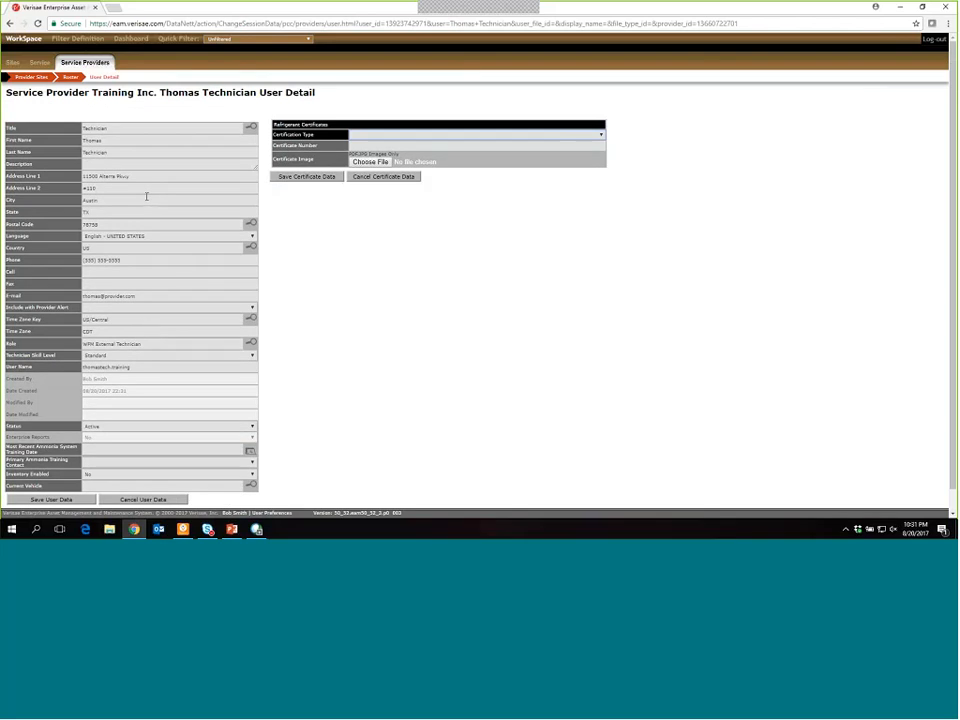
pyautogui.click(94, 428)
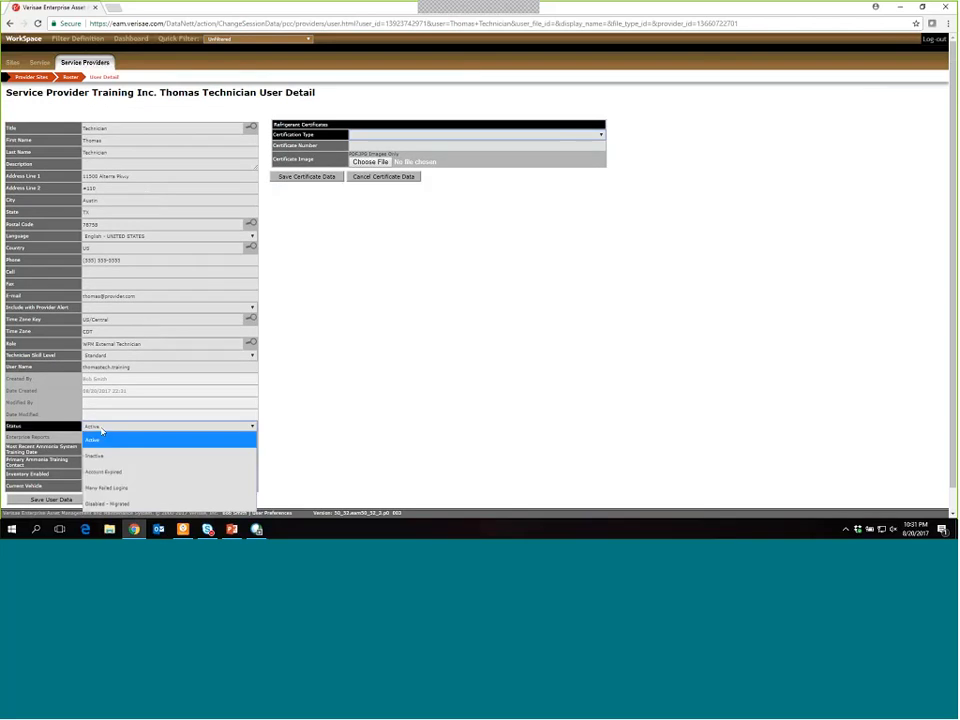
# - Save the technician's status as Inactive, then open the roster's Filter Users By choices
pyautogui.click(195, 459)
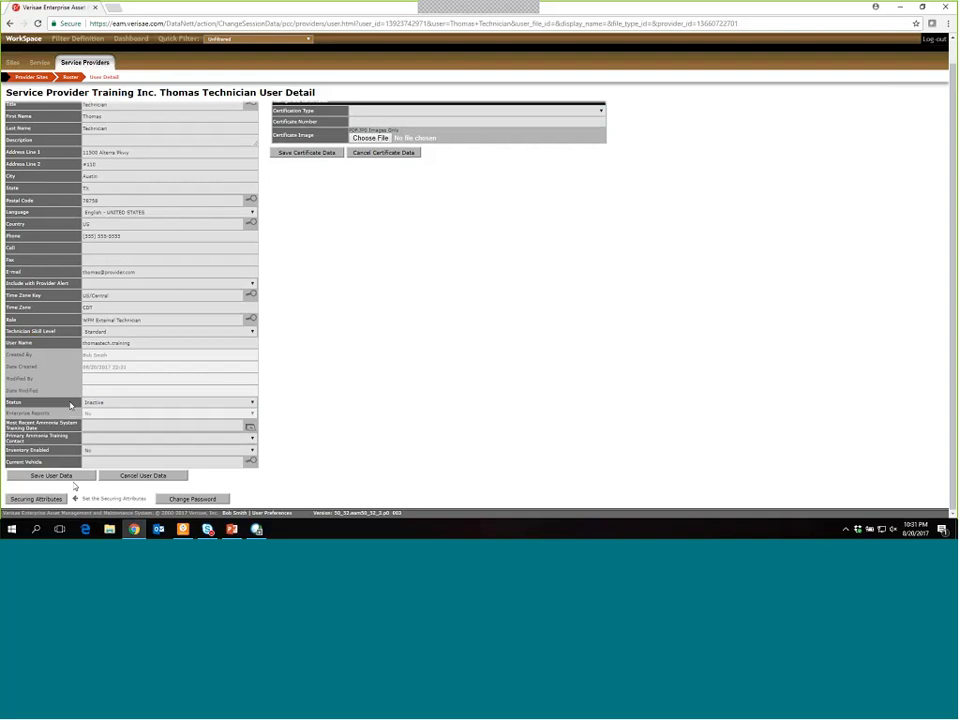
pyautogui.click(58, 476)
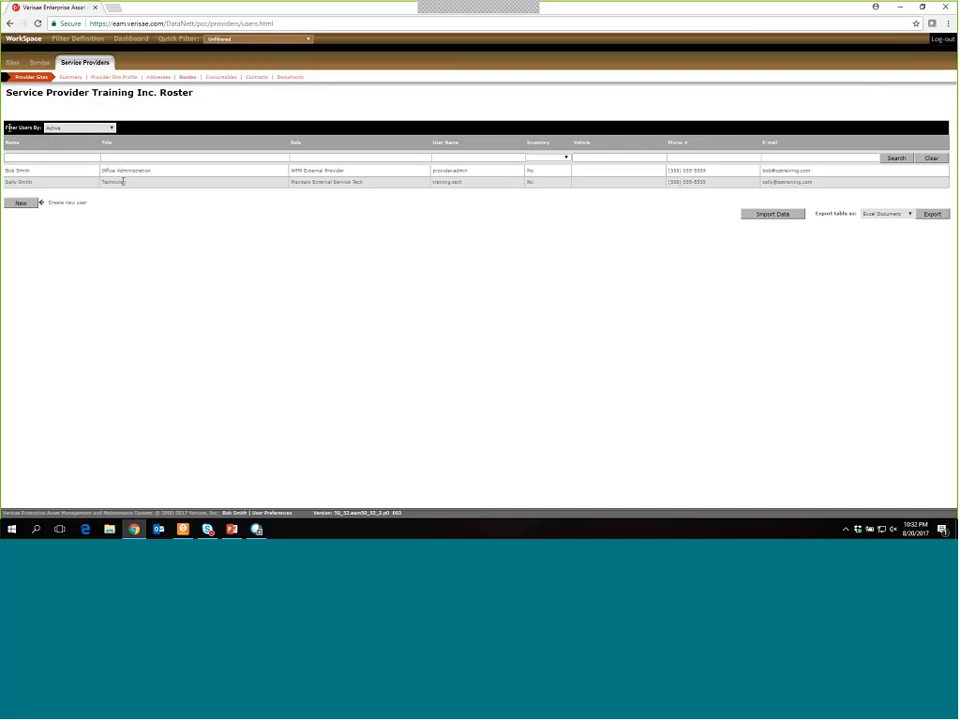
pyautogui.moveTo(8, 128); pyautogui.dragTo(41, 128)
pyautogui.click(66, 128)
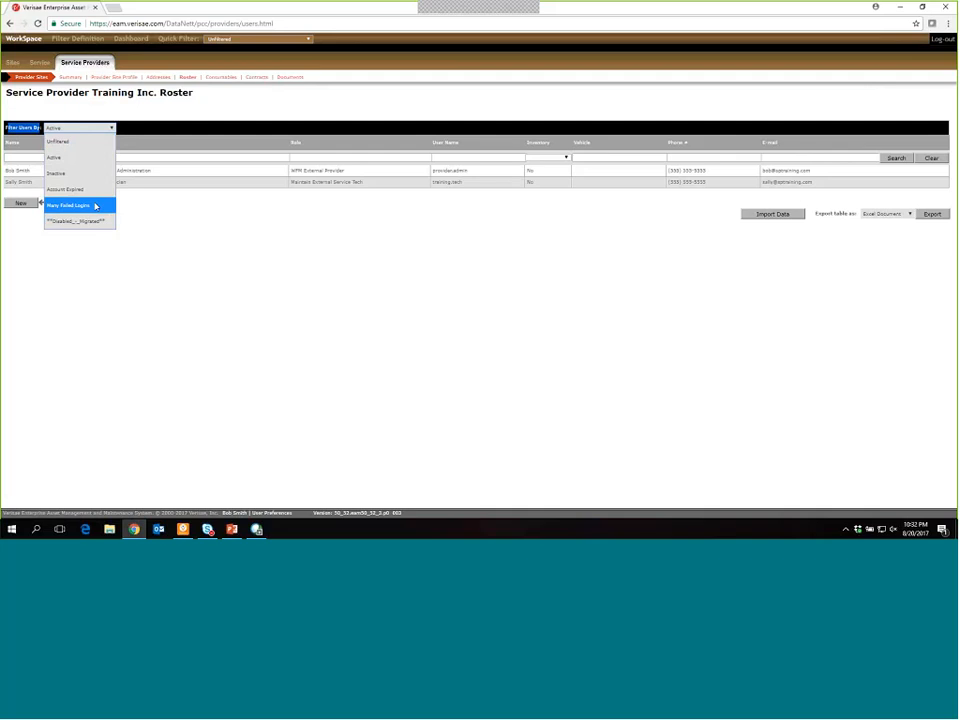
# - Set the roster filter to Unfiltered so all four users, including the inactive technician, appear
pyautogui.click(91, 146)
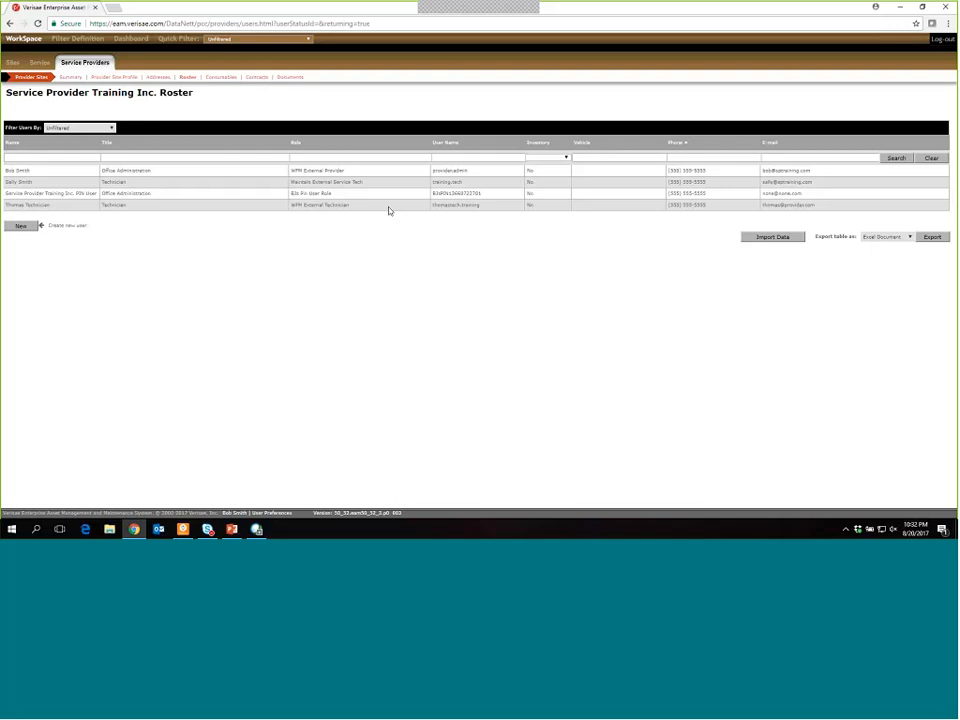
# - Change the technician's Status from Inactive to Active and save the user data
pyautogui.click(63, 205)
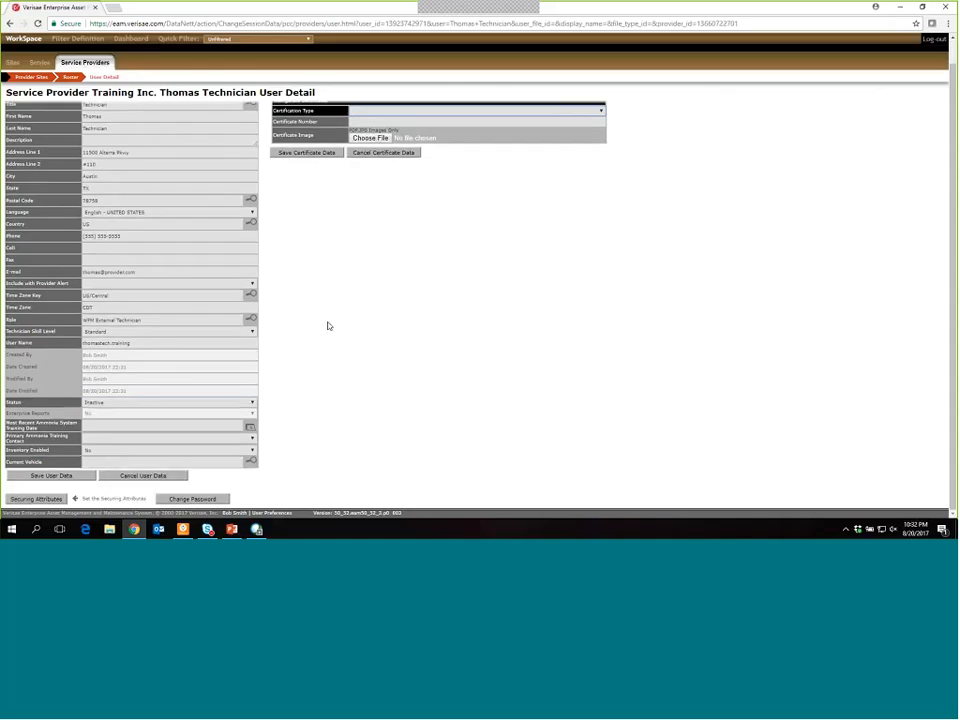
pyautogui.click(221, 403)
pyautogui.click(222, 415)
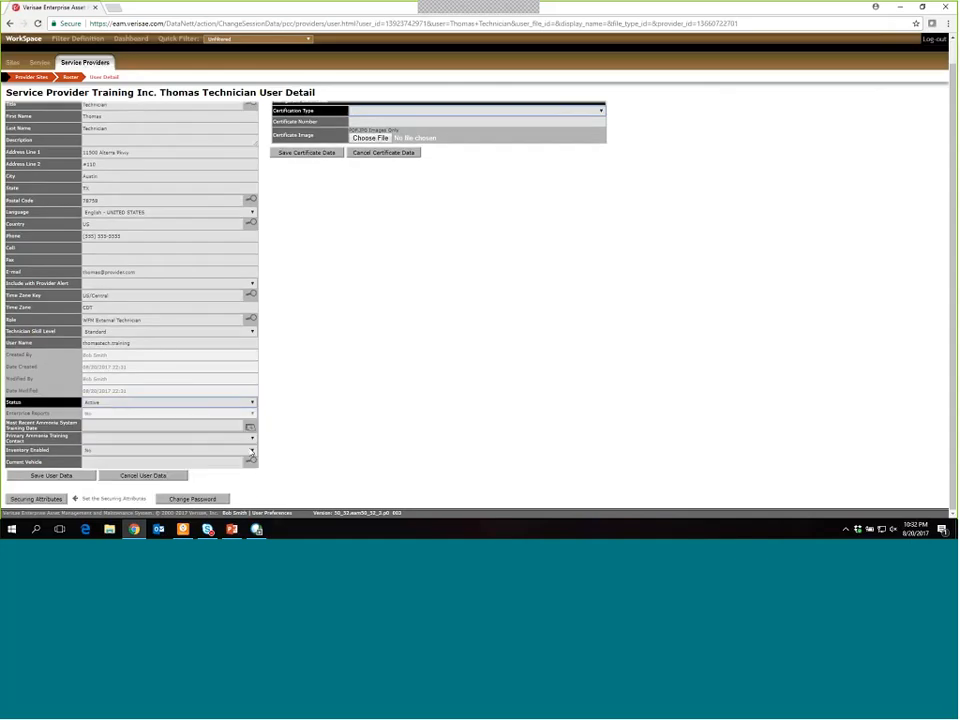
pyautogui.click(47, 478)
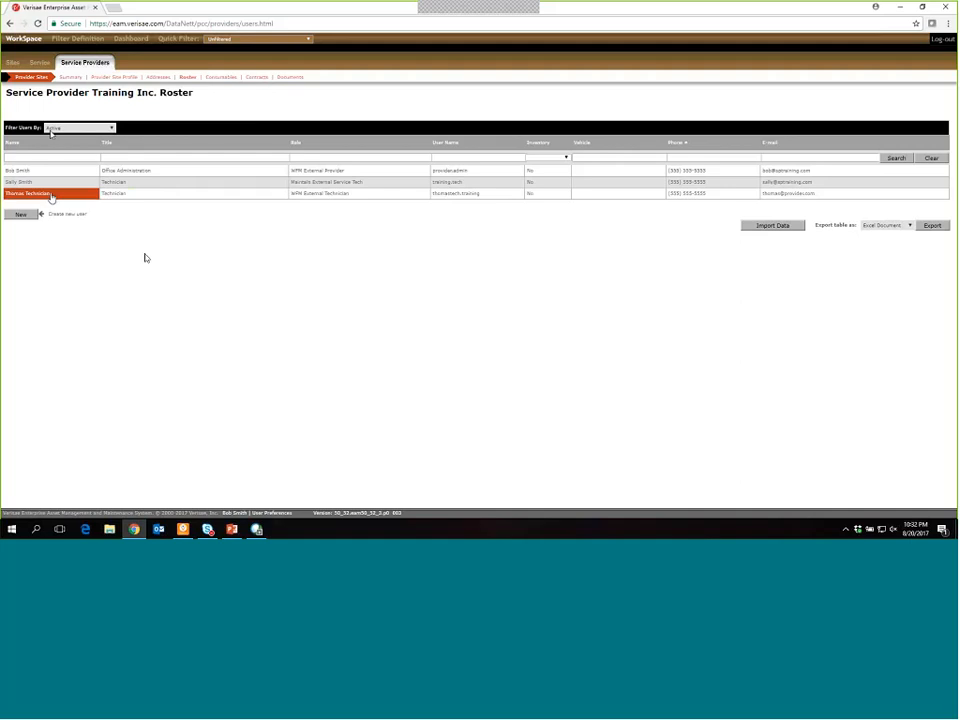
# - Reopen the technician's User Detail form to confirm Status reads Active
pyautogui.click(85, 196)
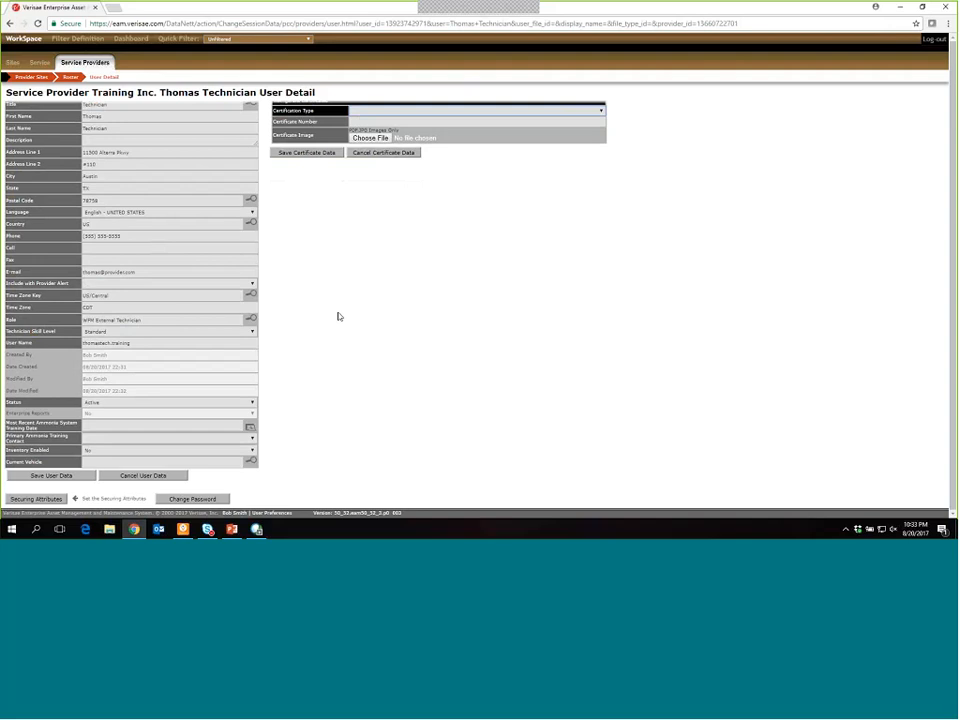
pyautogui.scroll(1, 339, 377)
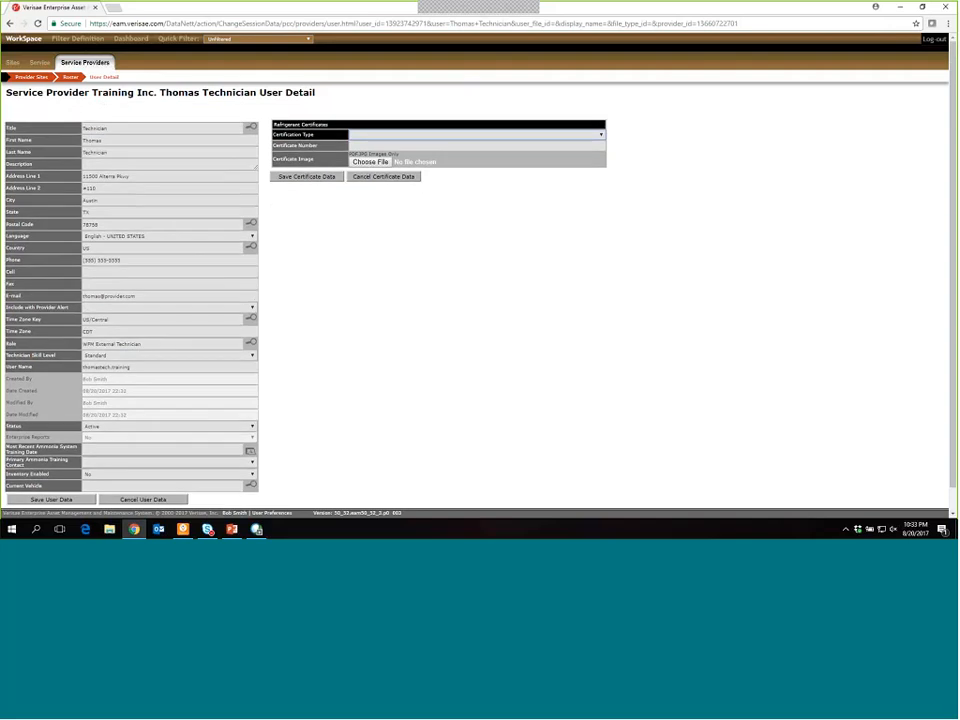
pyautogui.scroll(-1, 296, 345)
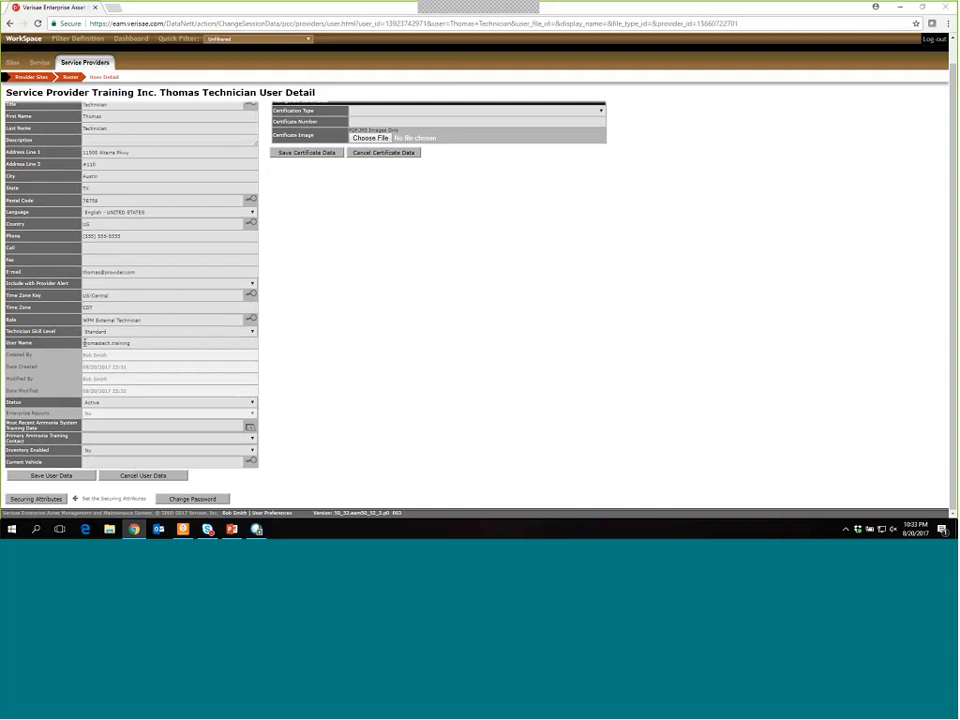
# - Enter and confirm a new password for the technician in the Change Password dialog
pyautogui.click(193, 499)
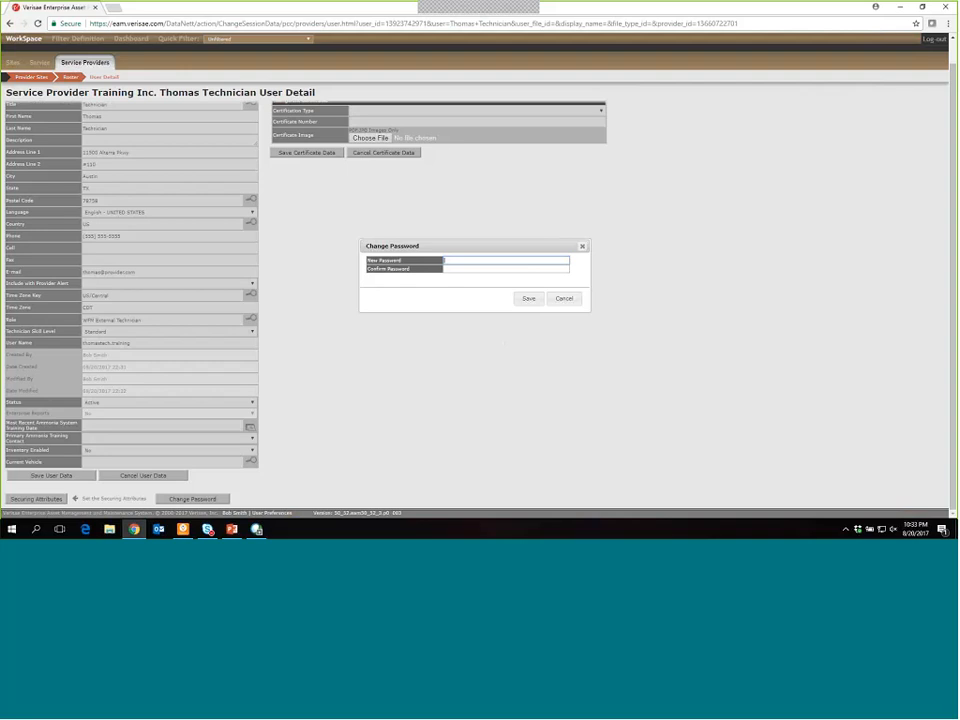
pyautogui.click(467, 262)
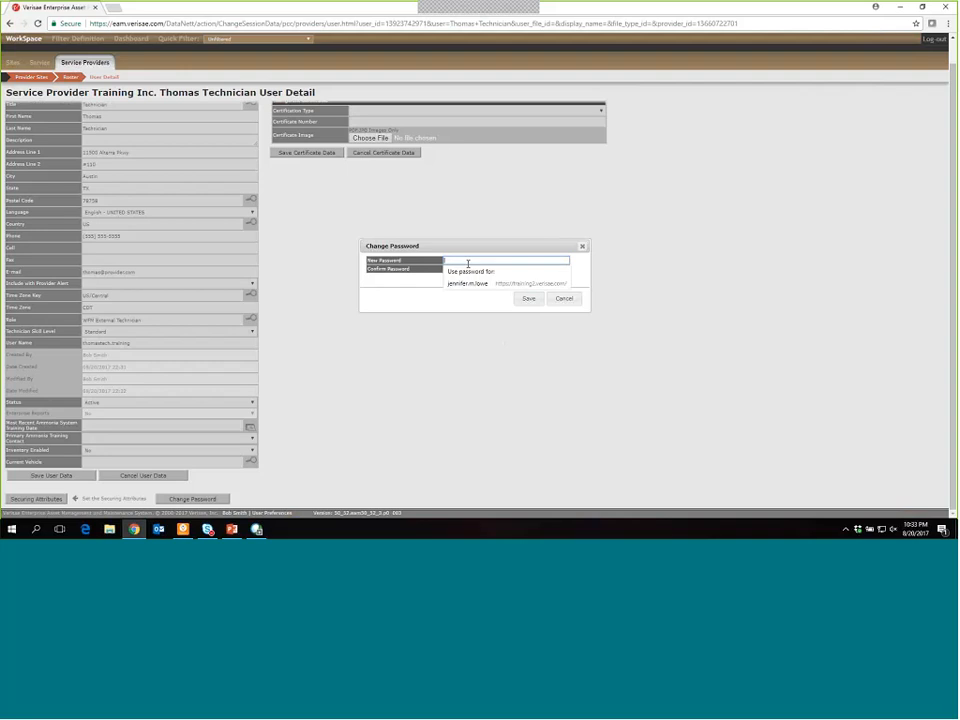
pyautogui.hotkey('ctrl', 'v')
pyautogui.press('Tab')
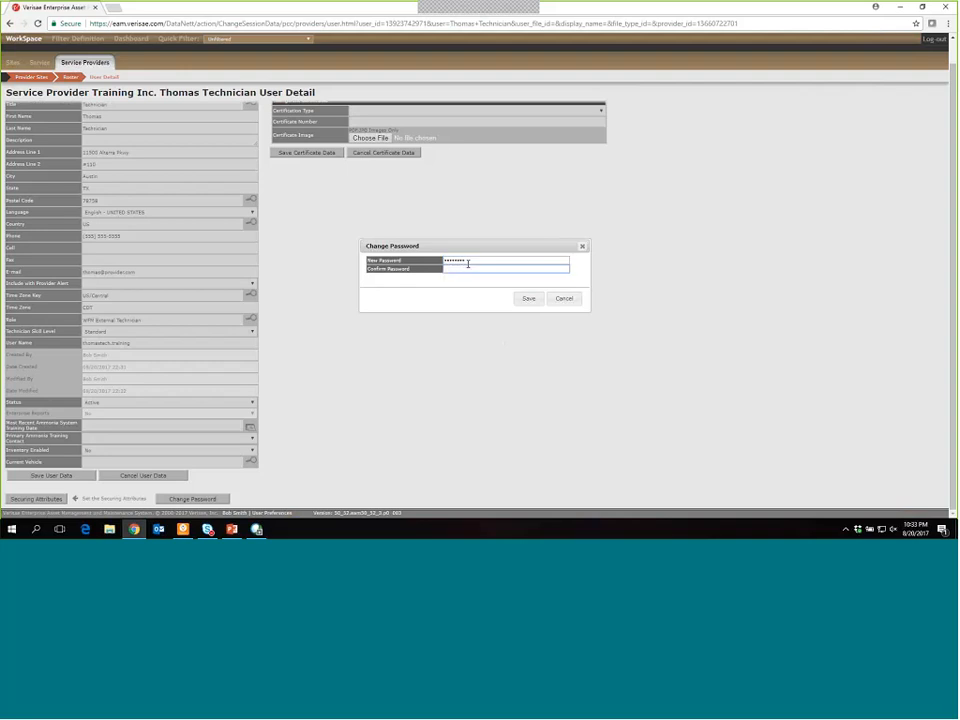
pyautogui.hotkey('ctrl', 'v')
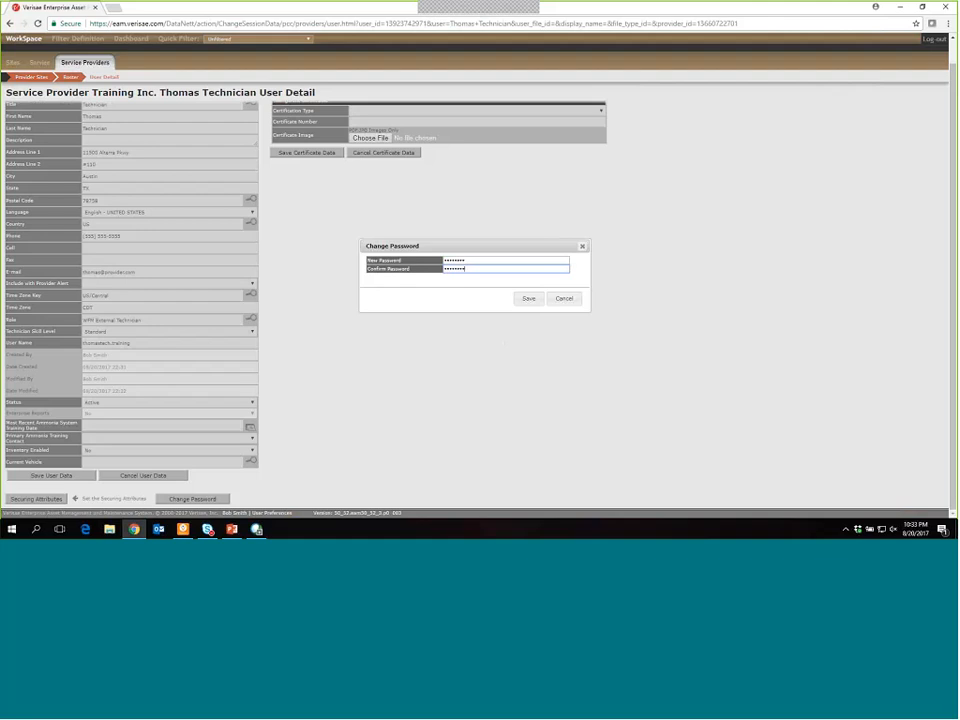
pyautogui.click(528, 299)
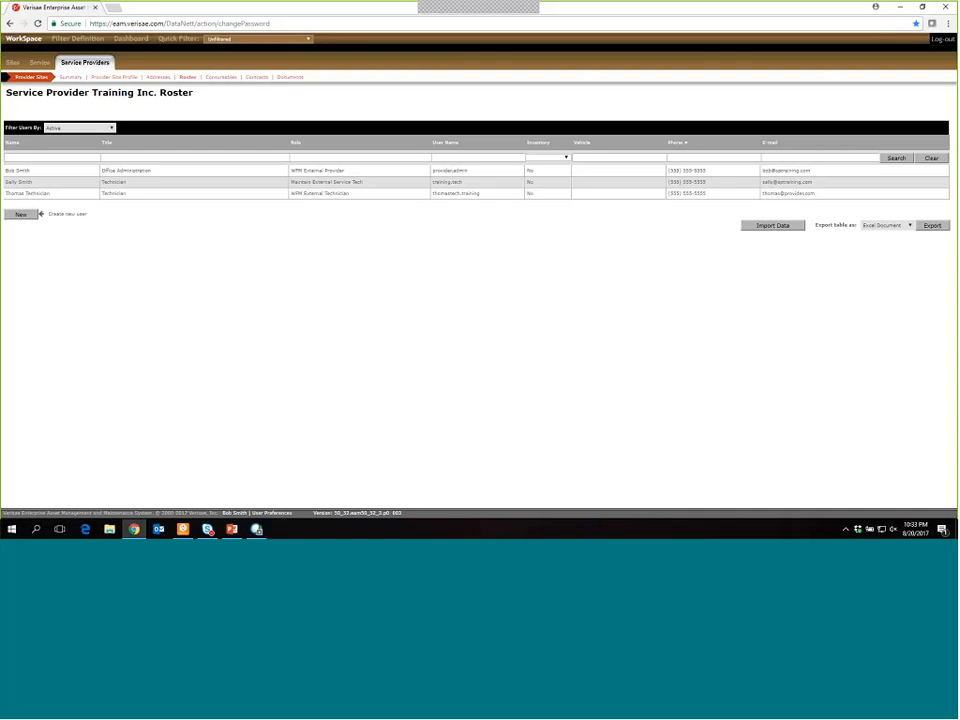
pyautogui.click(61, 130)
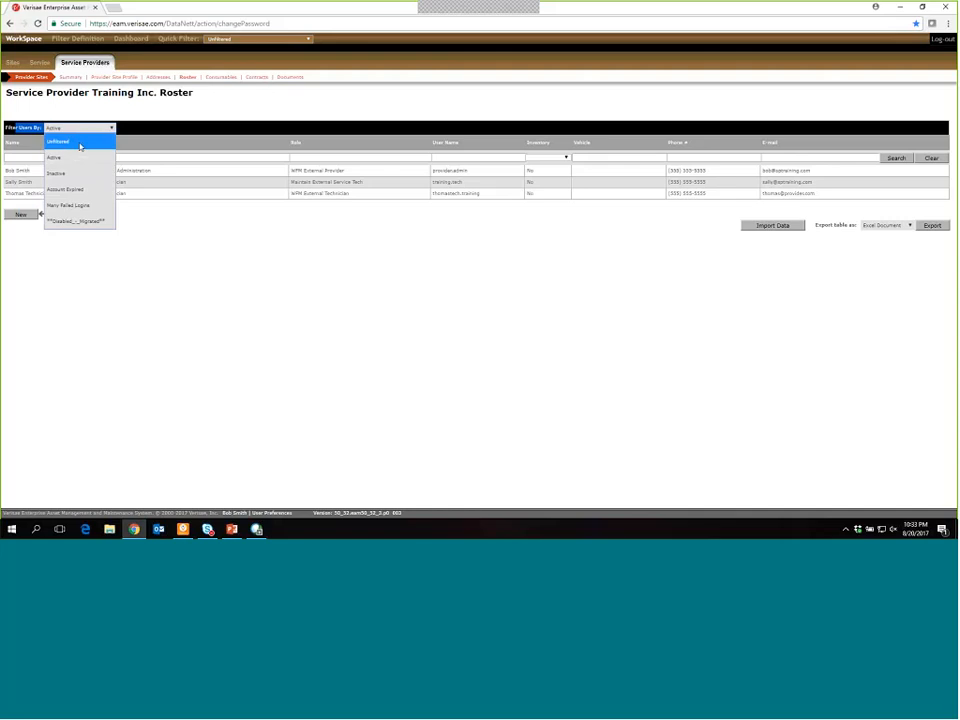
pyautogui.click(80, 147)
pyautogui.click(75, 128)
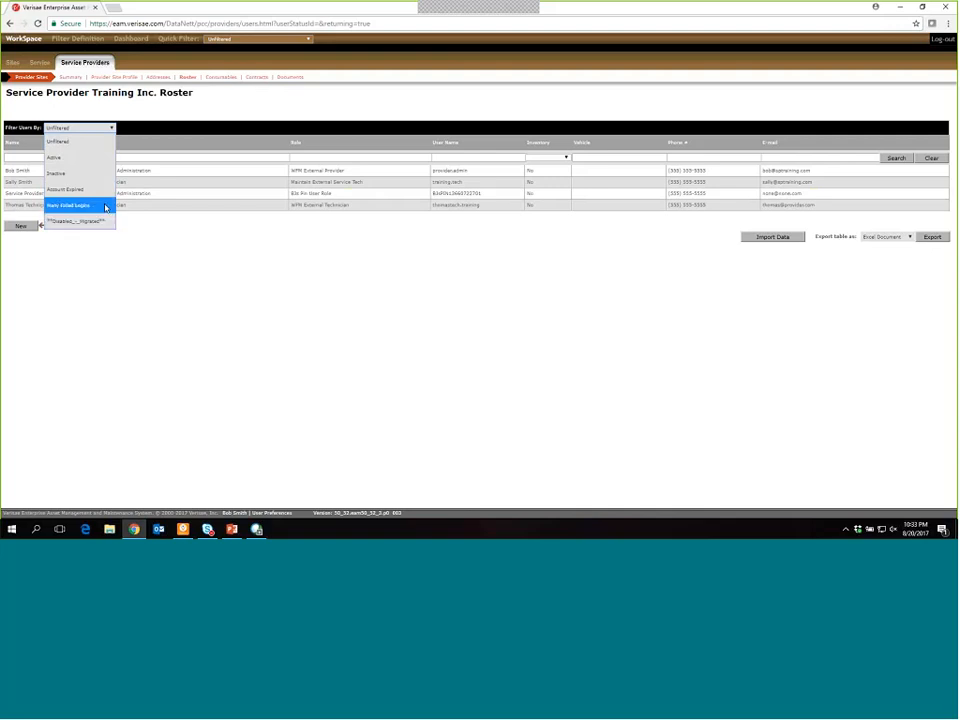
pyautogui.click(168, 126)
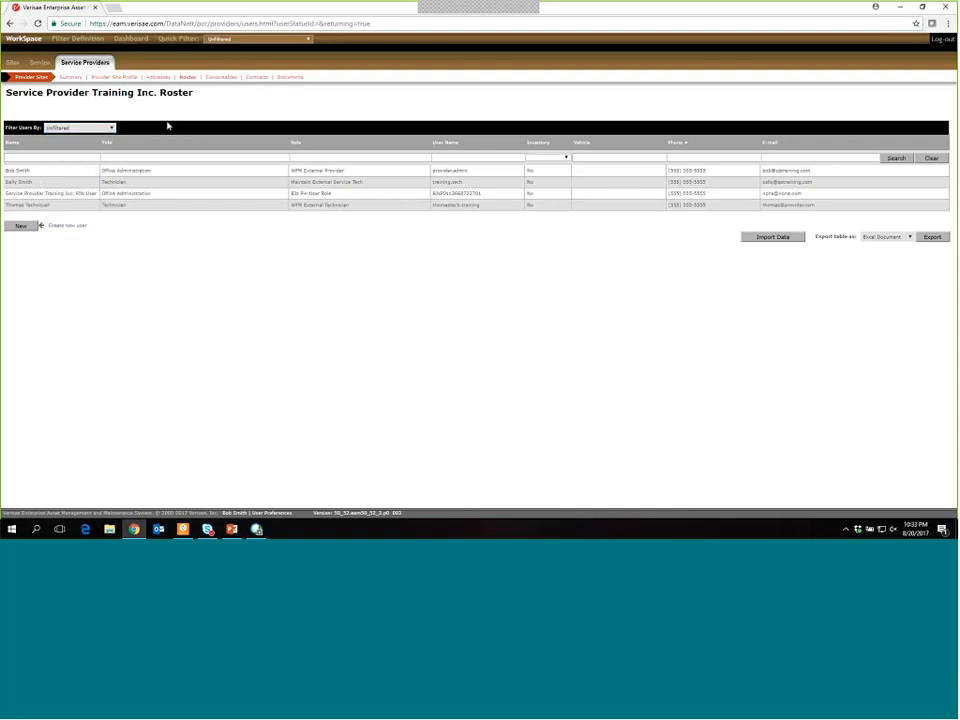
pyautogui.click(80, 127)
pyautogui.click(80, 127)
pyautogui.click(80, 127)
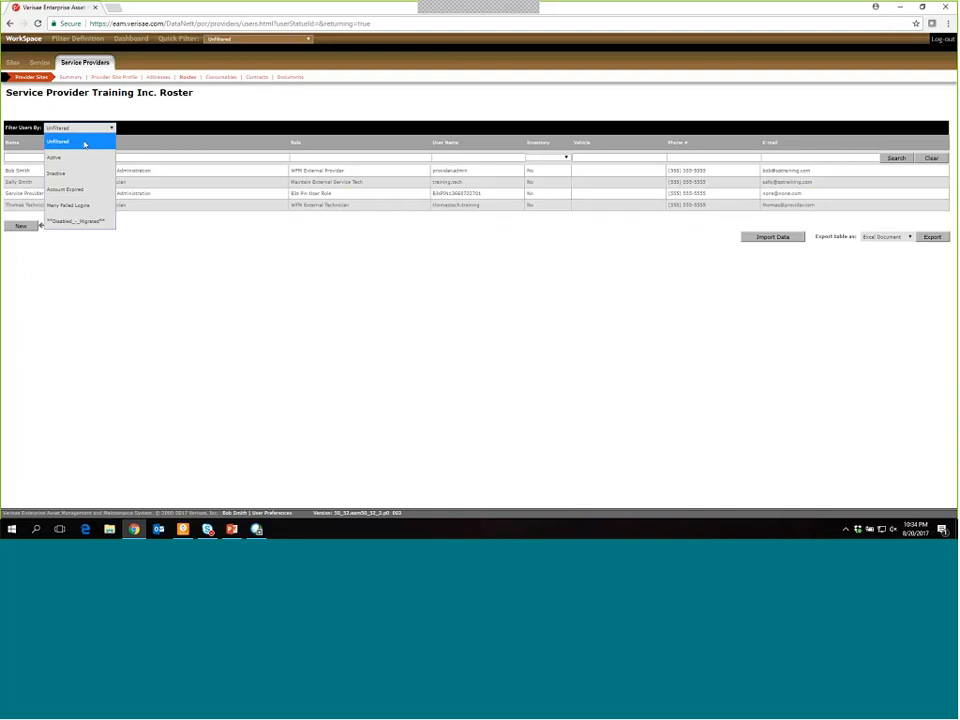
pyautogui.click(55, 157)
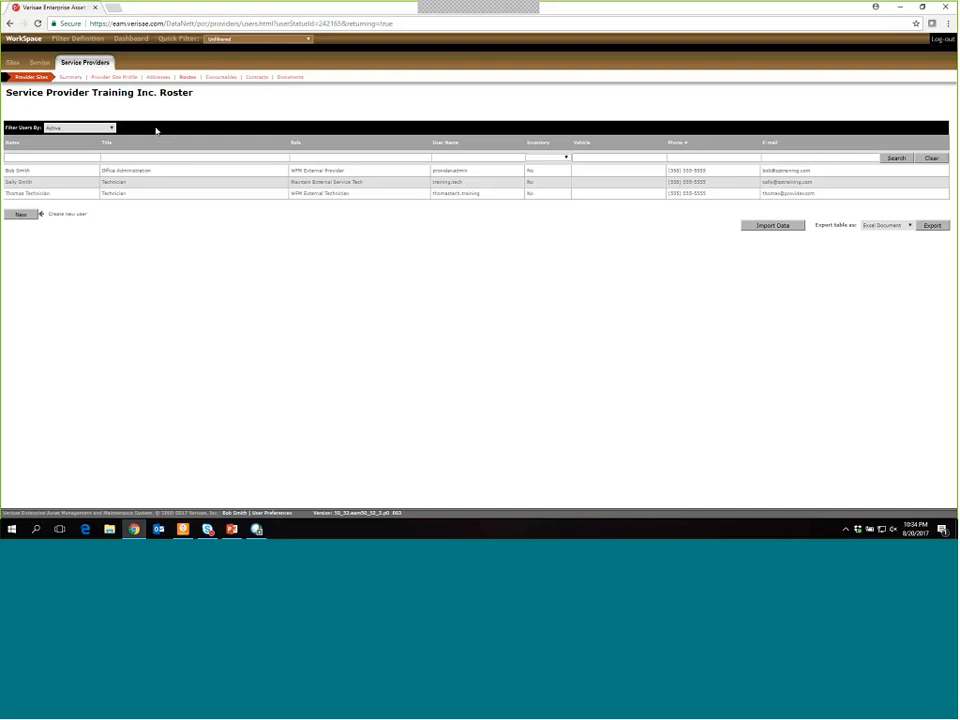
# - Search the roster by a user's first name, then advance the slide show to the Summary slide
pyautogui.click(74, 159)
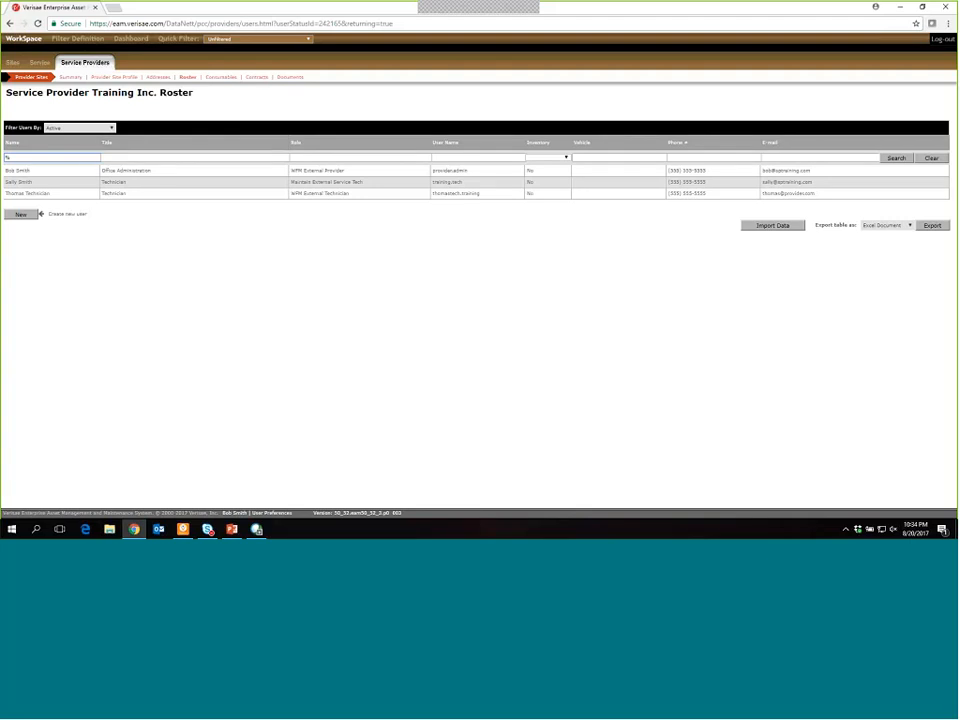
pyautogui.write('Jason')
pyautogui.click(895, 160)
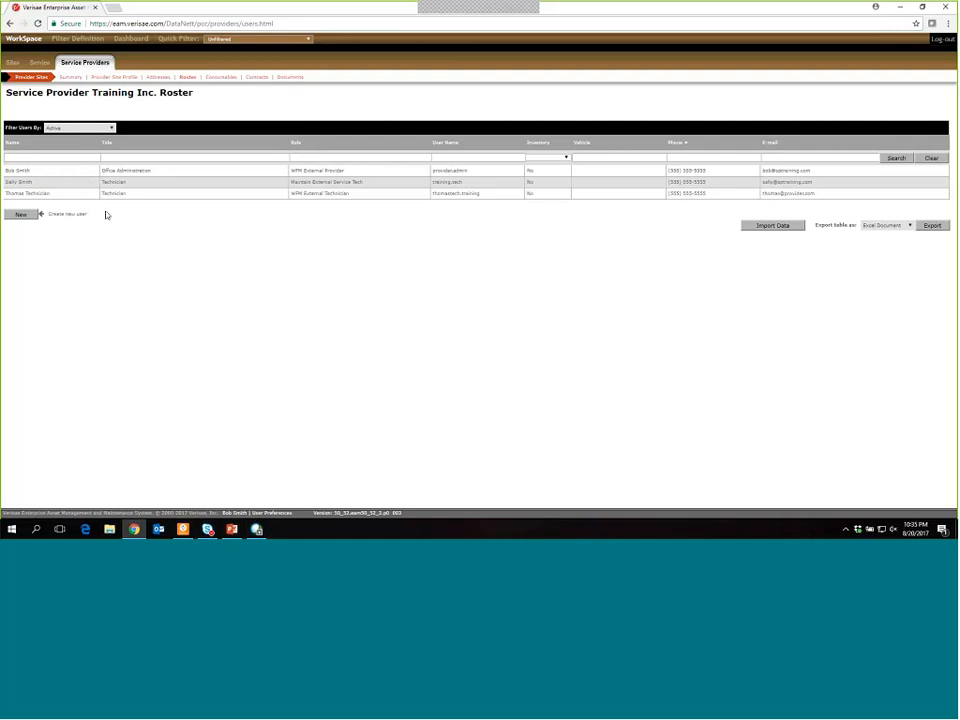
pyautogui.hotkey('alt', 'Tab')
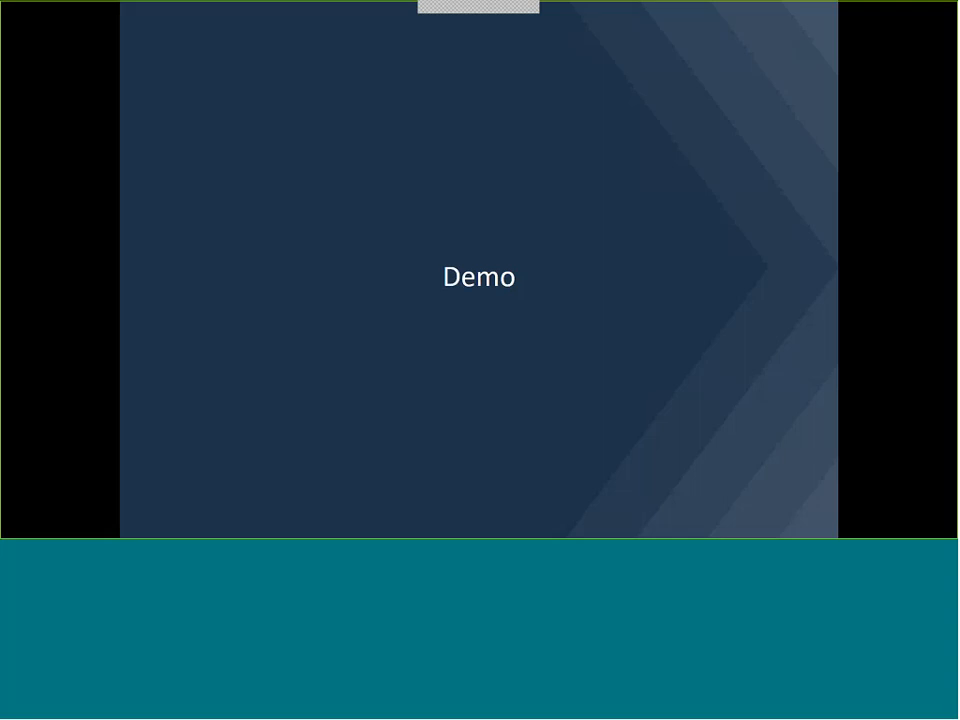
pyautogui.press('Right')
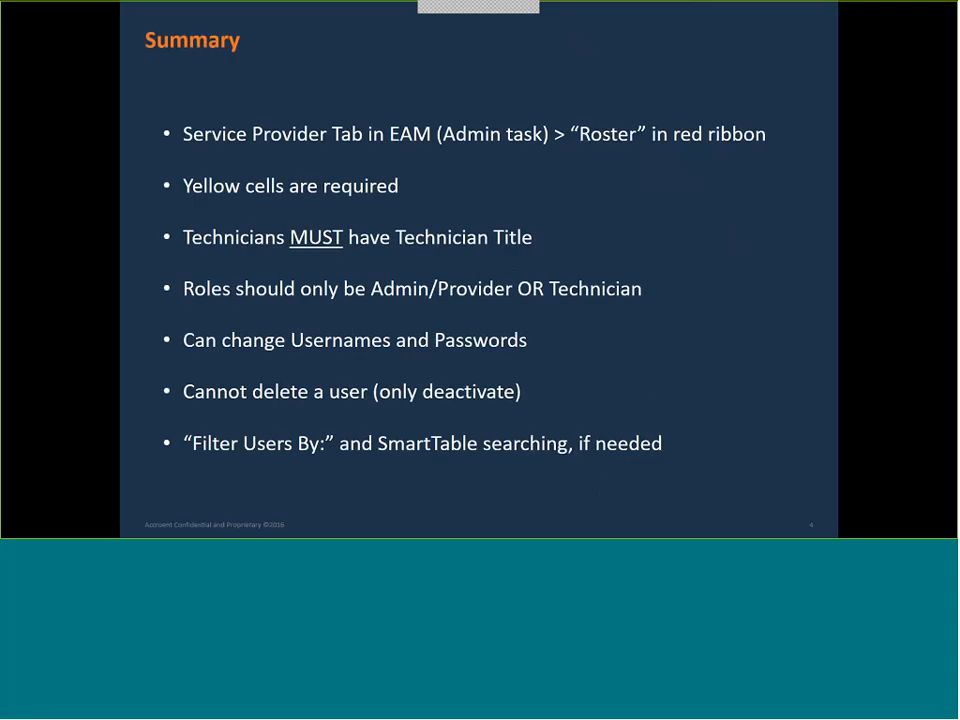